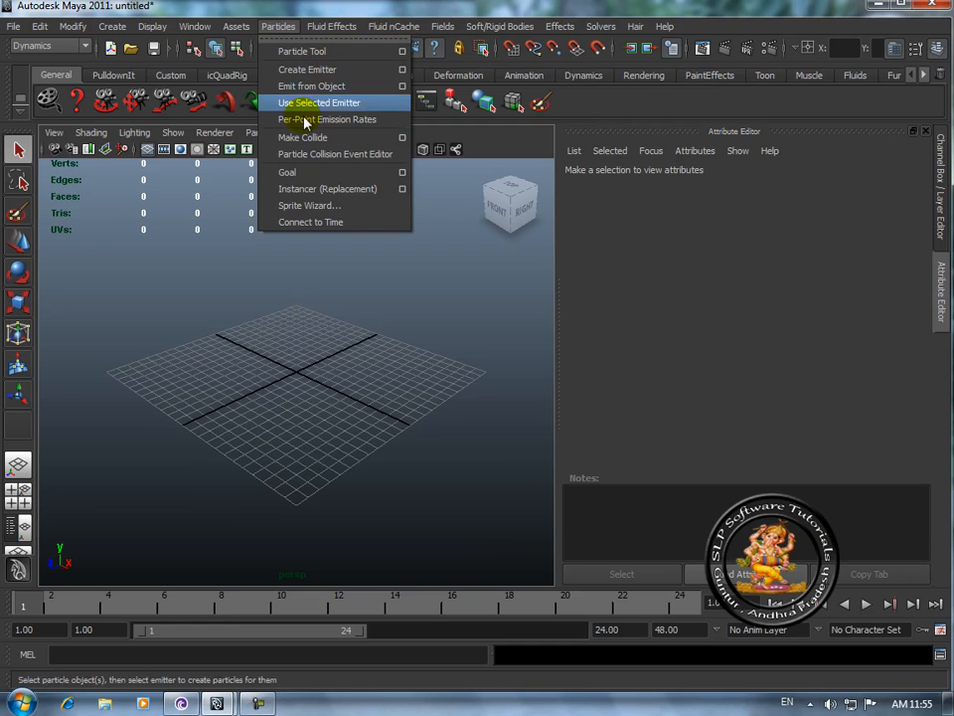
Step: Draw a polygon plane about 4.93 wide by 5.79 high near the centre of the grid
left_click(373, 299)
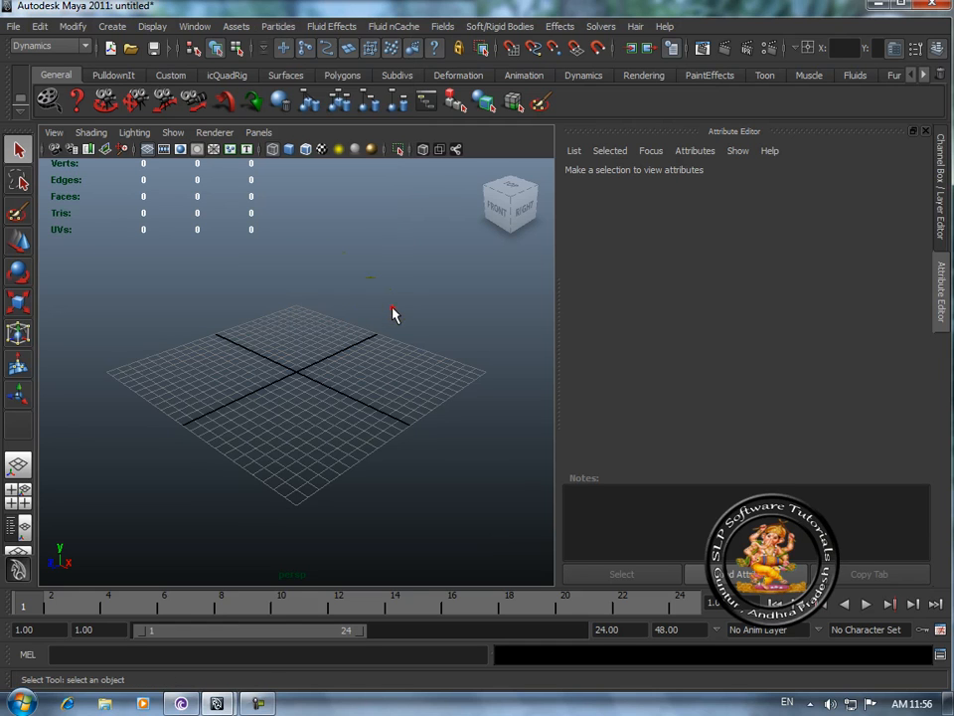
left_click(343, 75)
left_click(164, 102)
left_click_drag(260, 380, 358, 378)
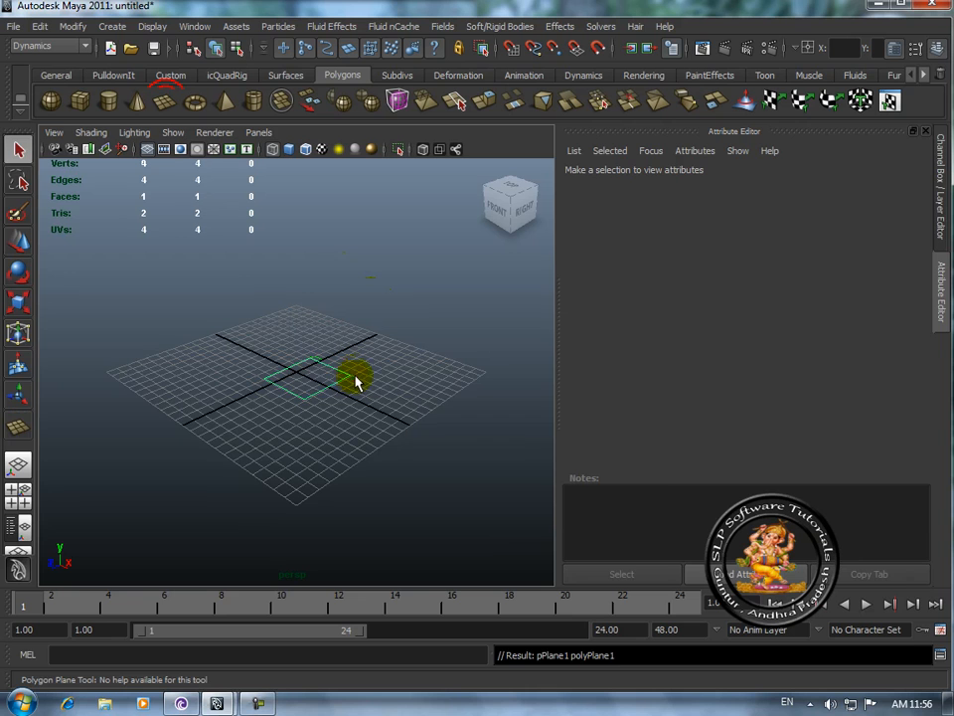
Step: Set the plane's width and height subdivisions to 5 and display the view with smooth shading
left_click(894, 48)
left_click(938, 48)
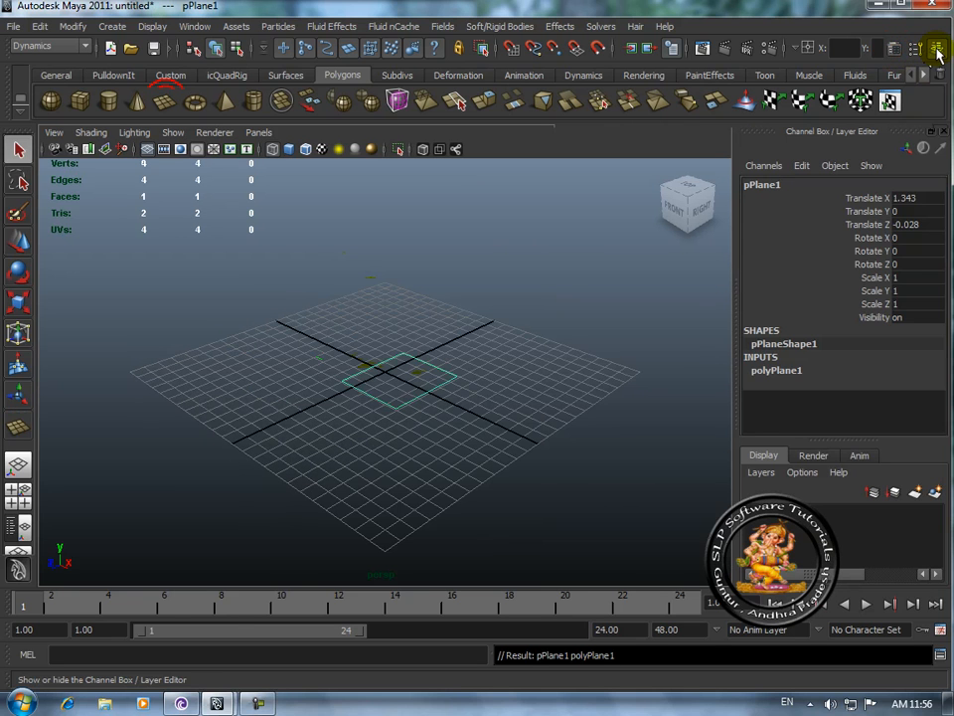
left_click(777, 370)
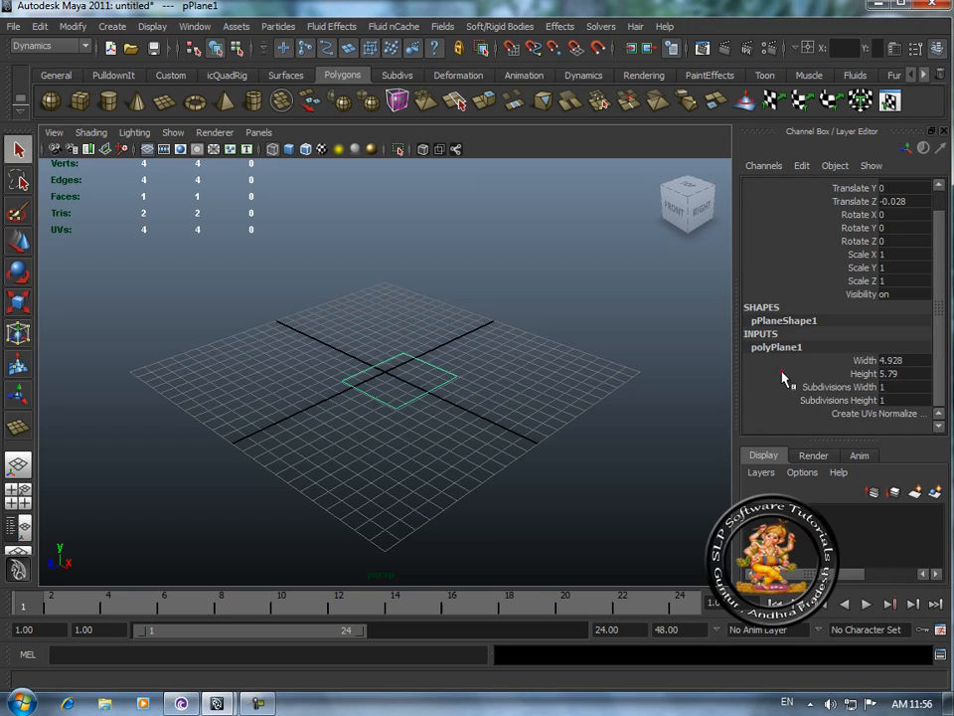
left_click(841, 387)
left_click(842, 399, "shift")
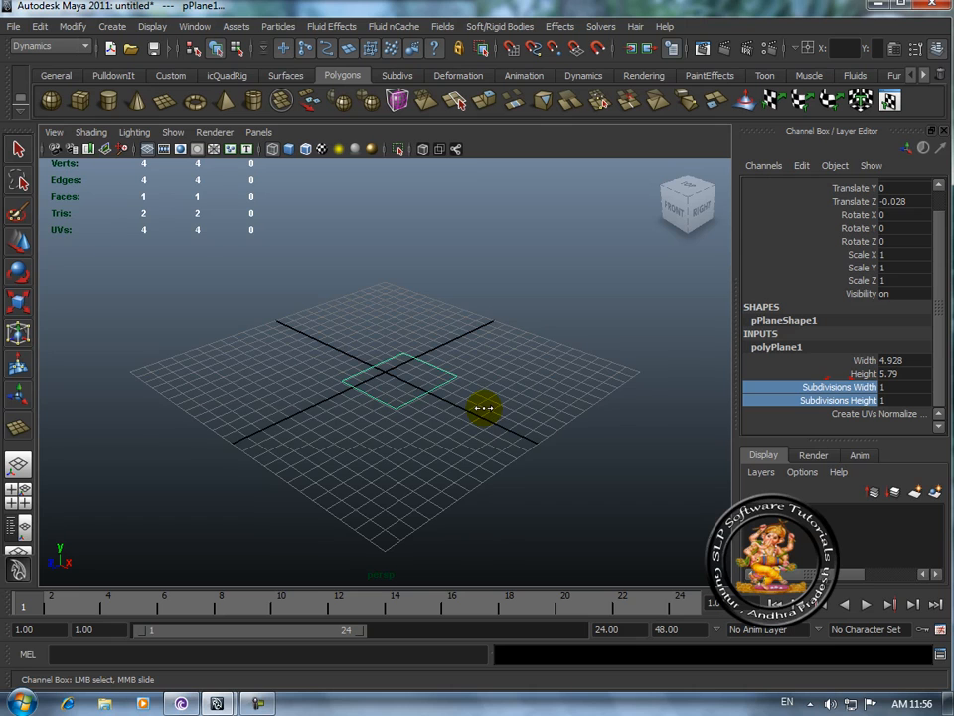
middle_click_drag(485, 407, 517, 405)
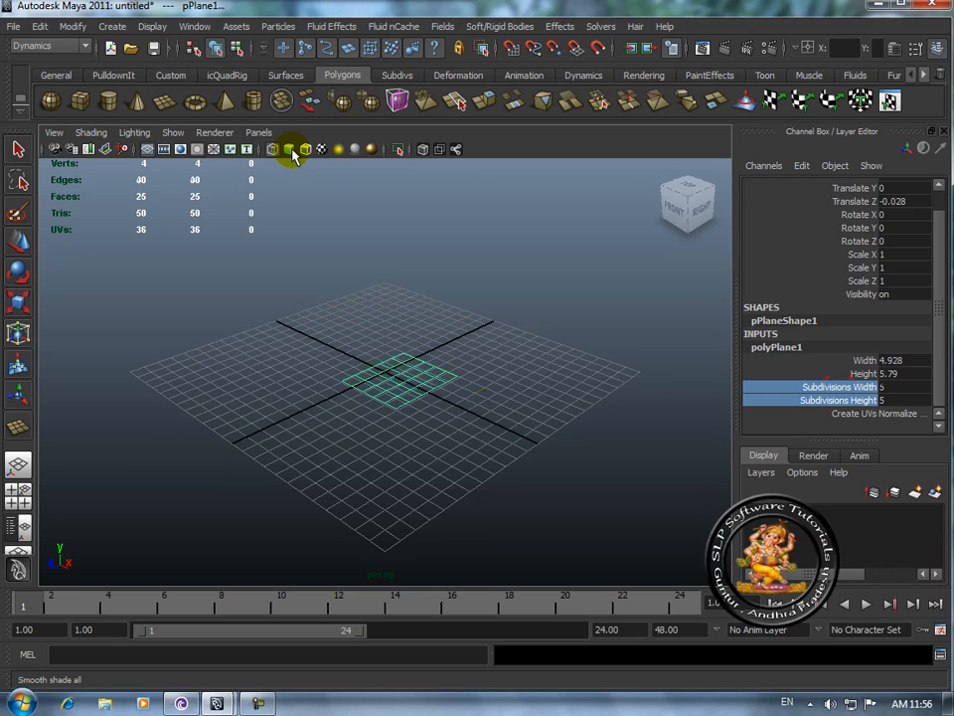
left_click(290, 150)
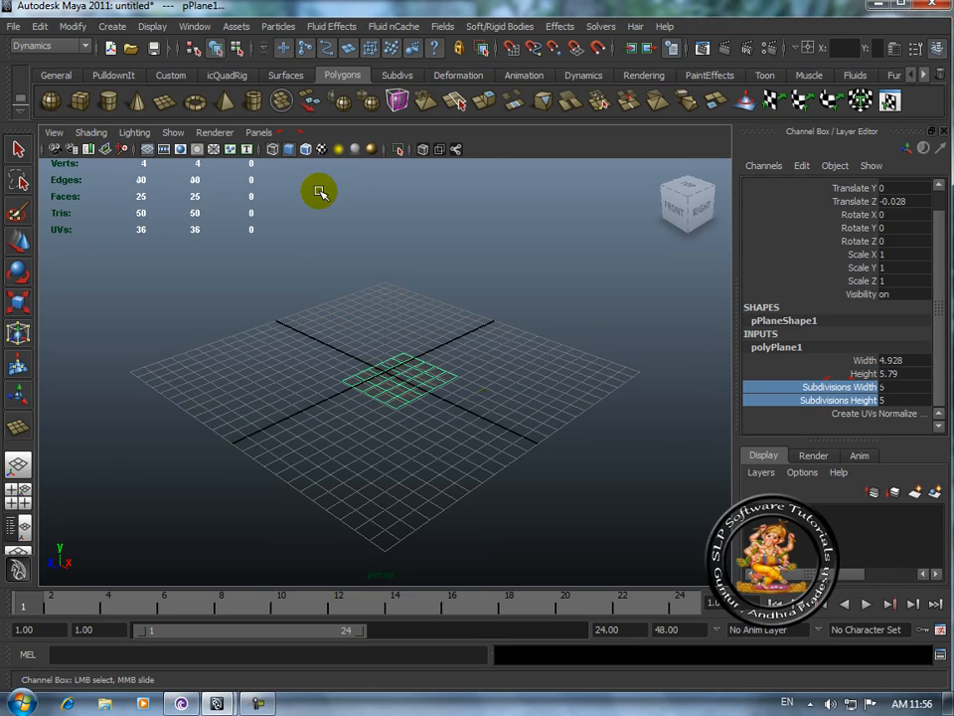
Step: Select the plane and create an emitter on it with Emit from Object, resetting the emitter options to their defaults
left_click(591, 372)
left_click(397, 375)
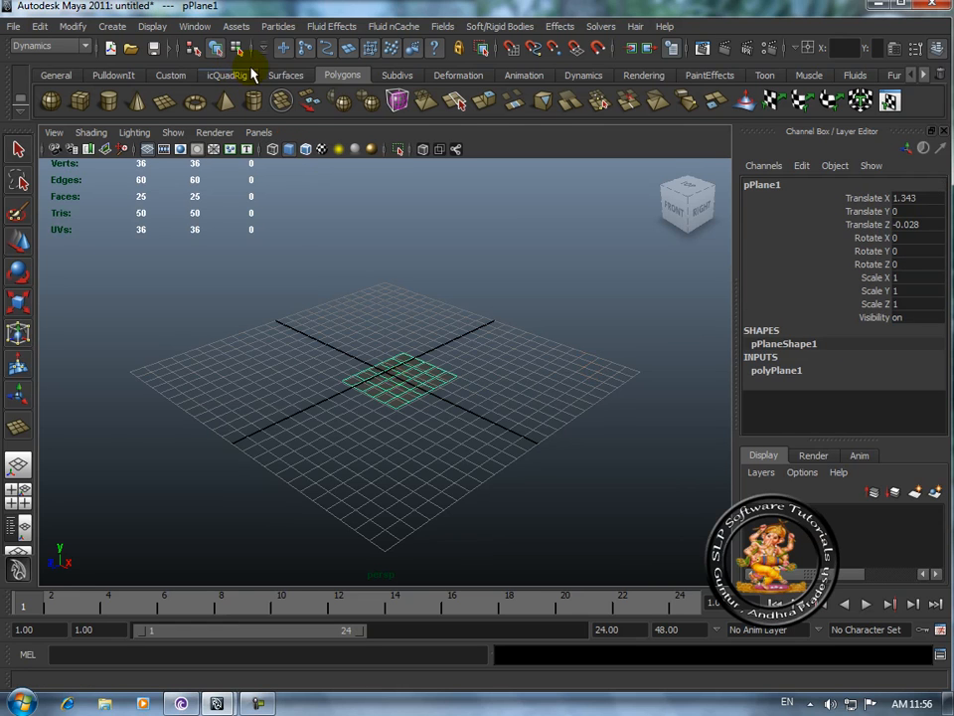
left_click(278, 26)
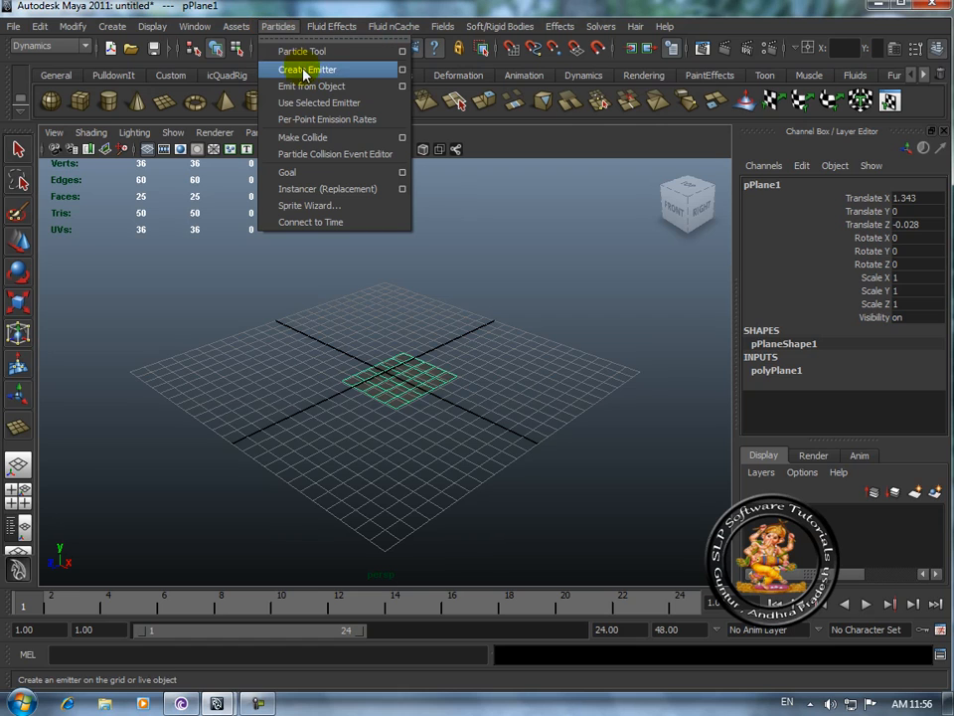
left_click(402, 89)
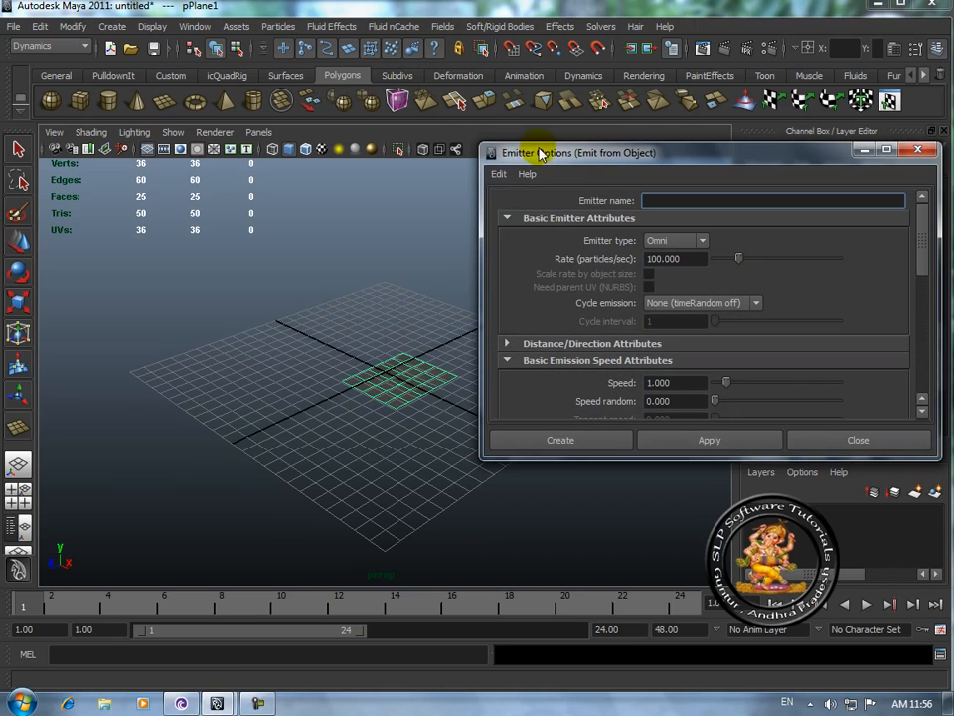
left_click(499, 175)
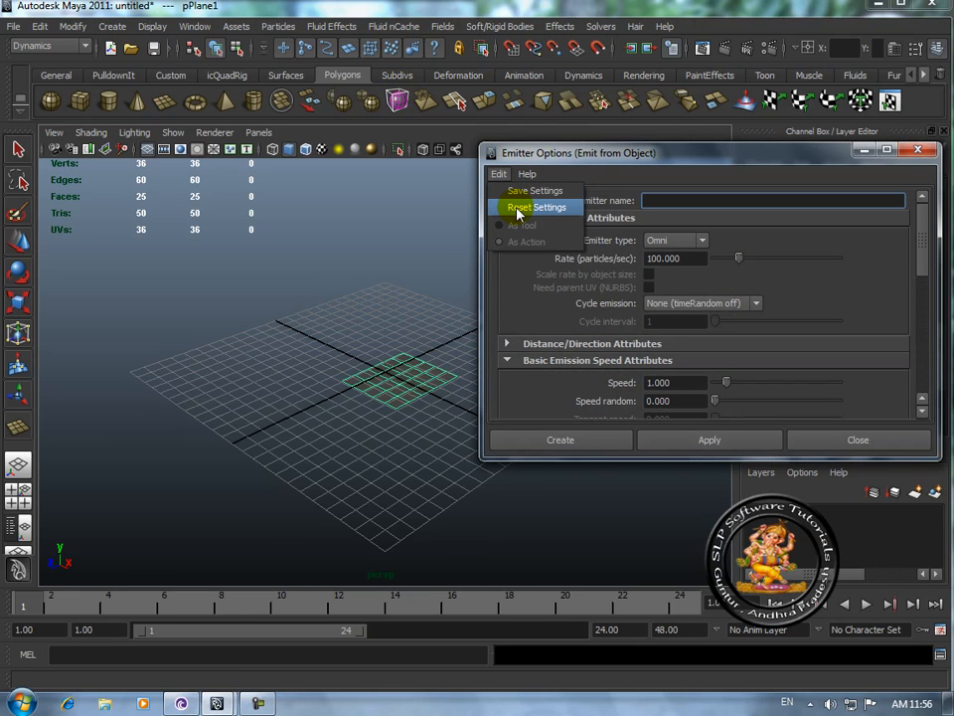
left_click(517, 208)
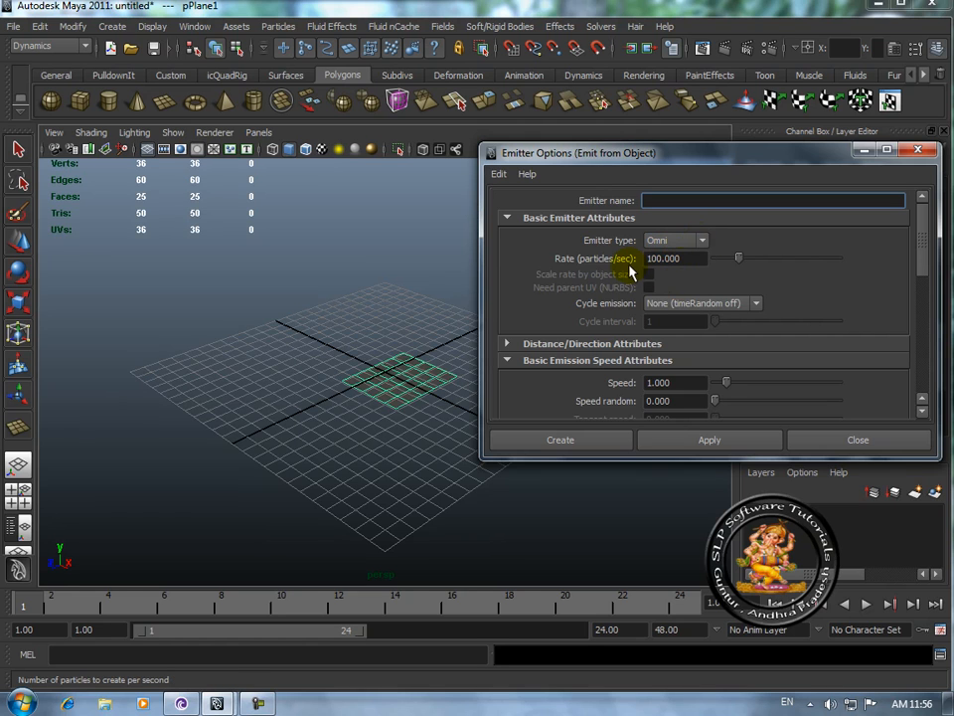
left_click(578, 441)
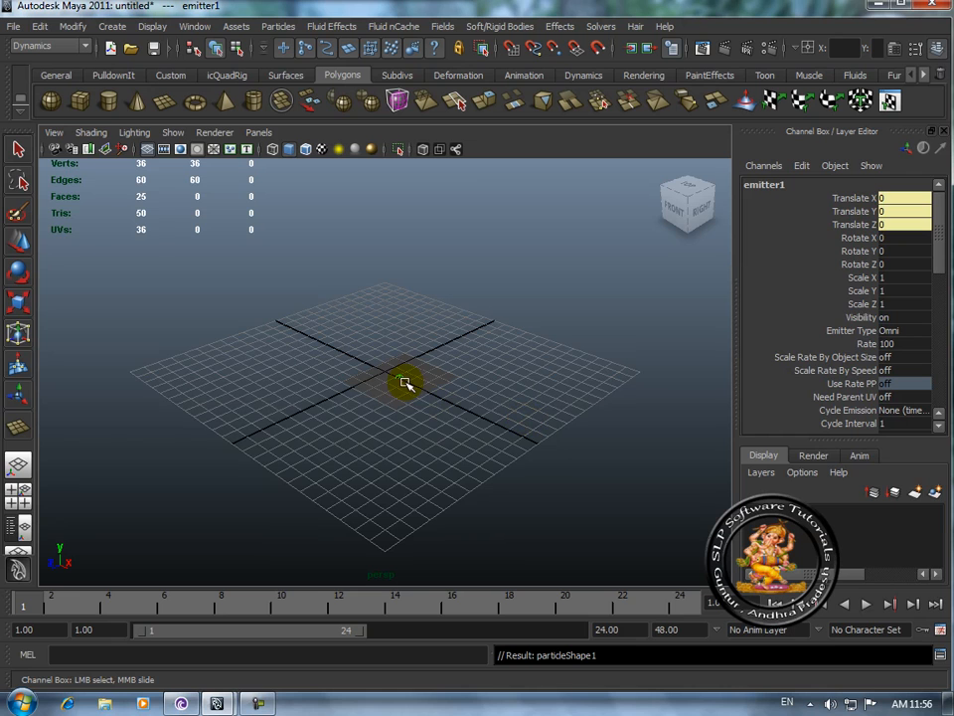
Step: Show the Outliner beside the perspective view, expand pPlane1 and select emitter1
left_click(17, 527)
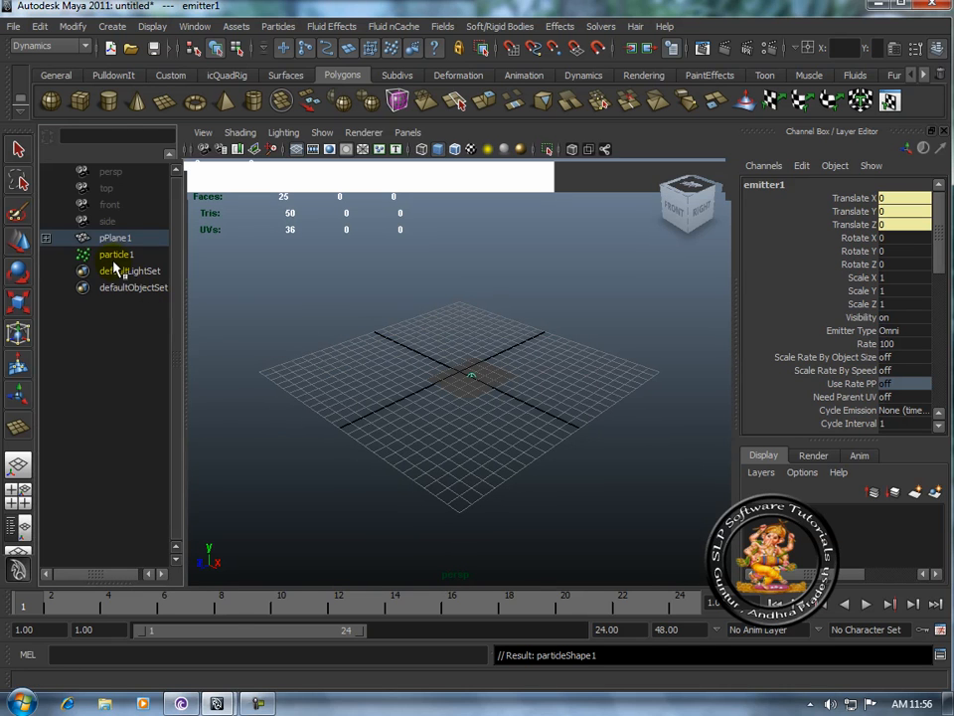
left_click(45, 239)
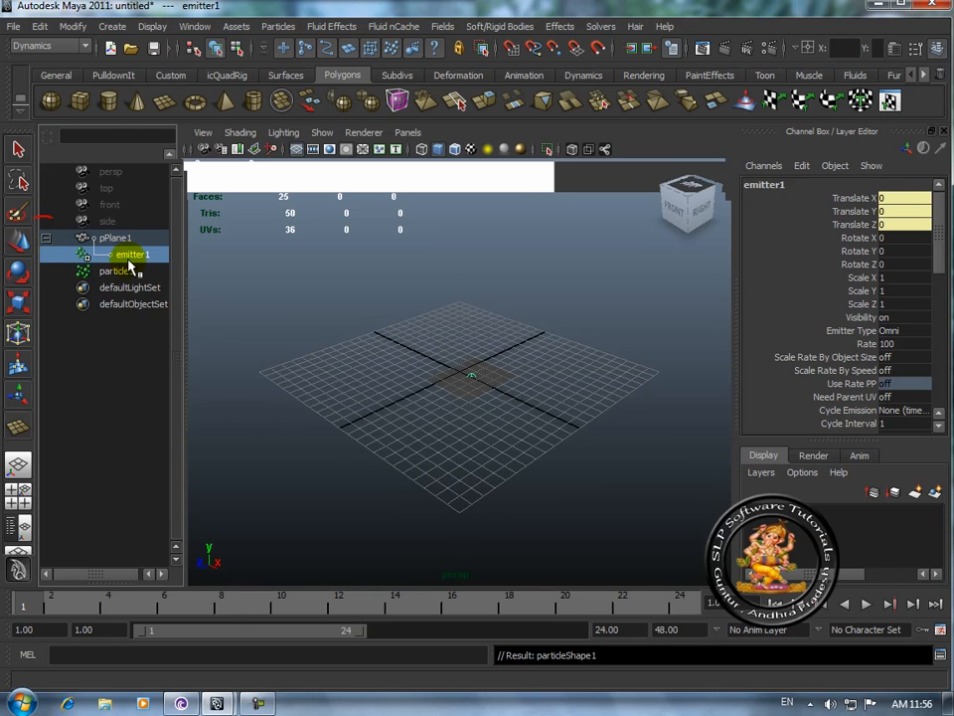
left_click(128, 271)
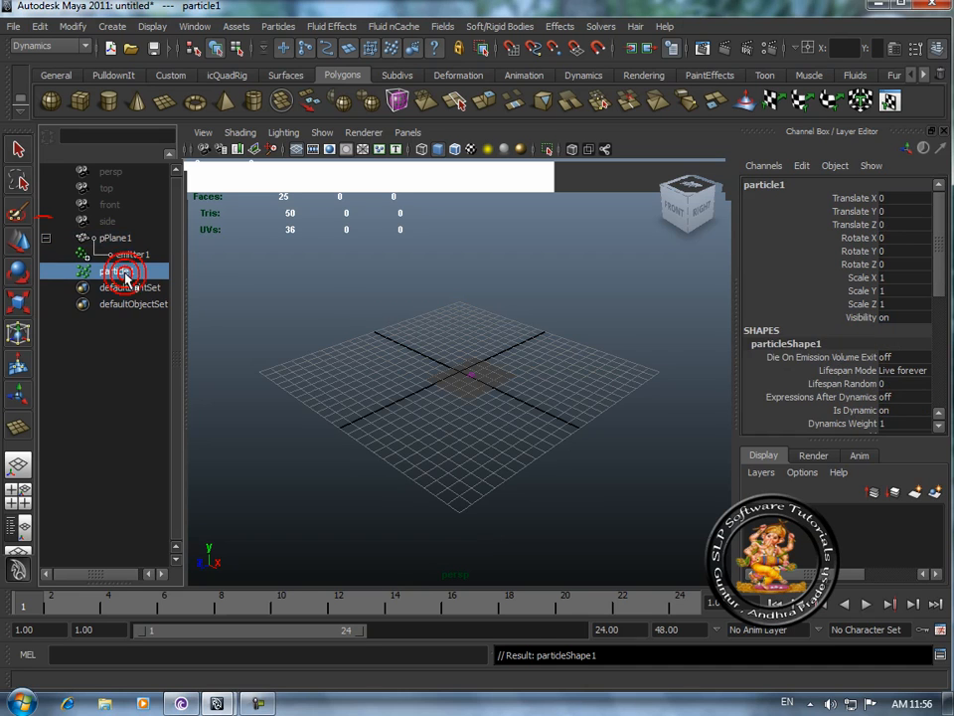
left_click(130, 256)
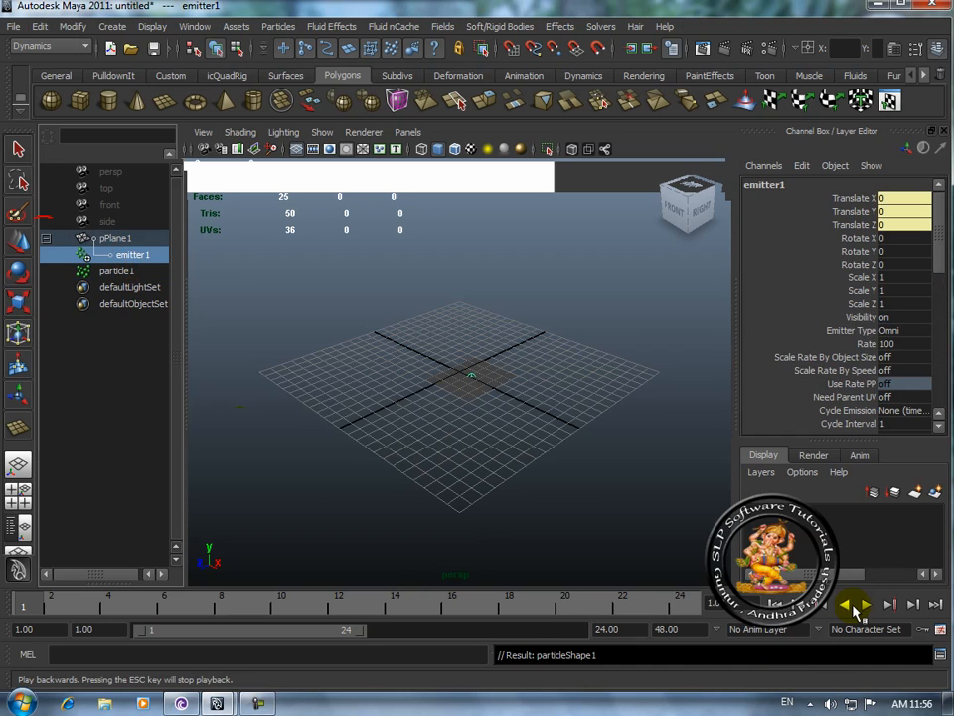
Step: Set the end frame of the playback range to 200
double_click(629, 629)
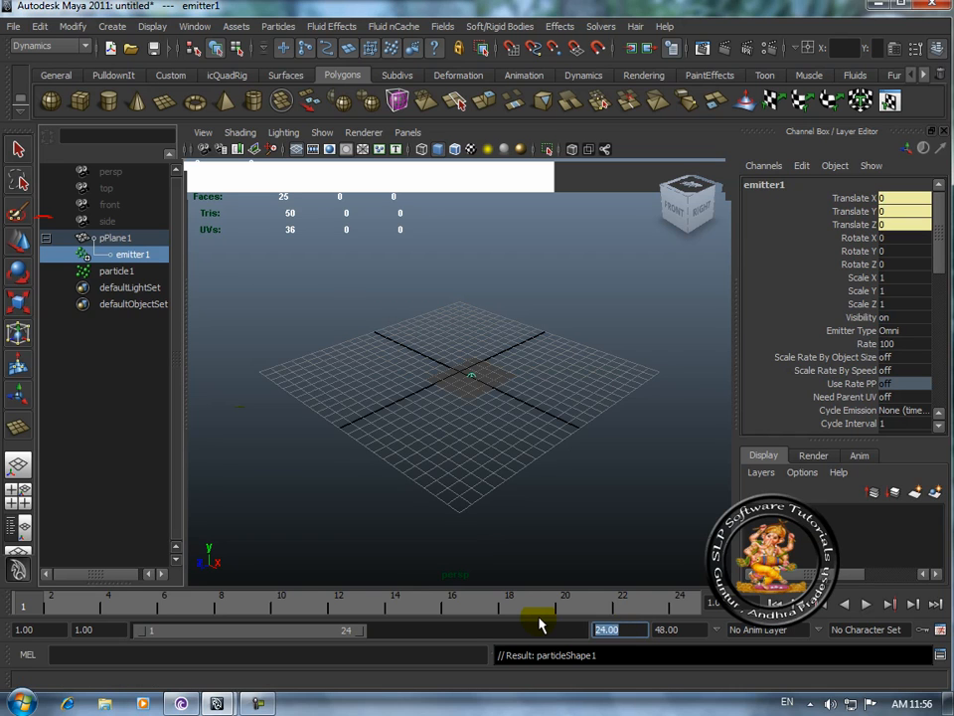
type("200")
key("Return")
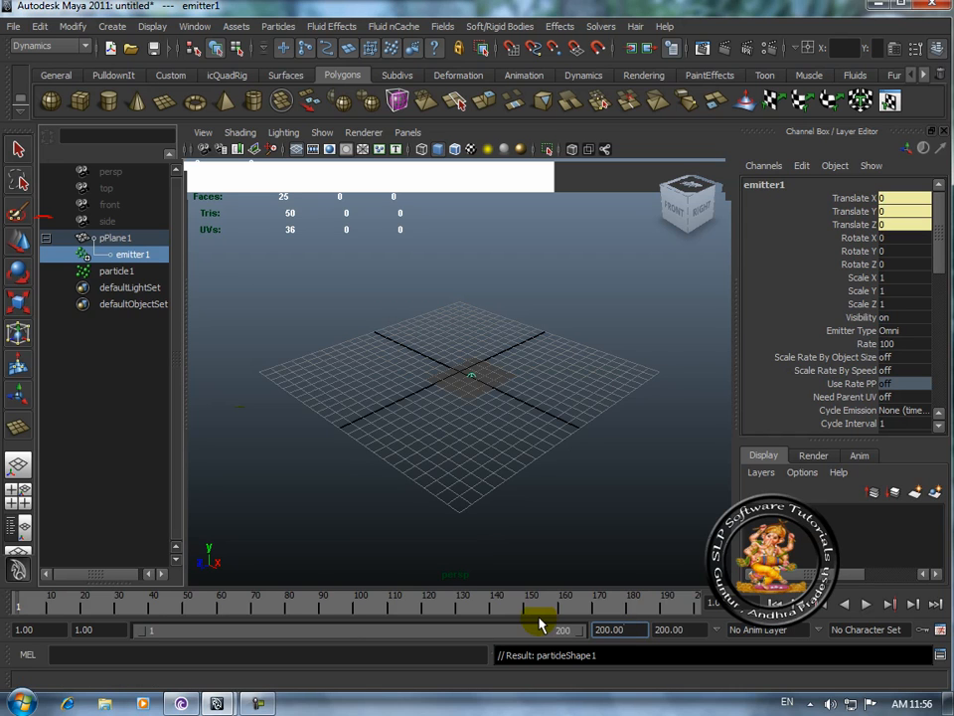
Step: Play the simulation, select the emitted particles, stop around frame 153 and examine their spread from a low side angle
left_click(867, 604)
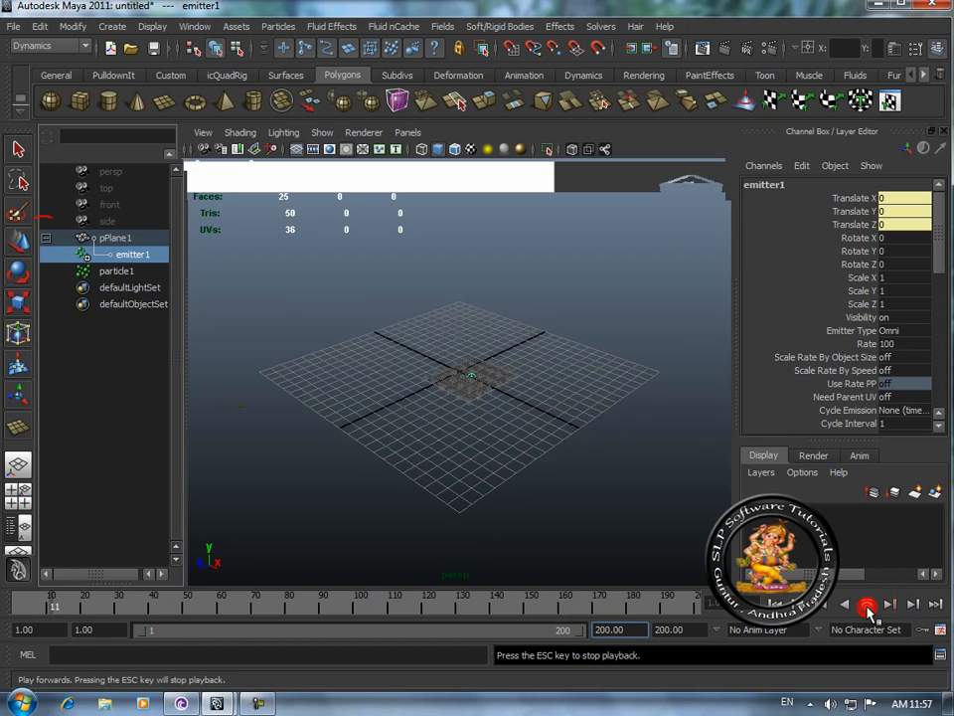
scroll(504, 491, "up", 3)
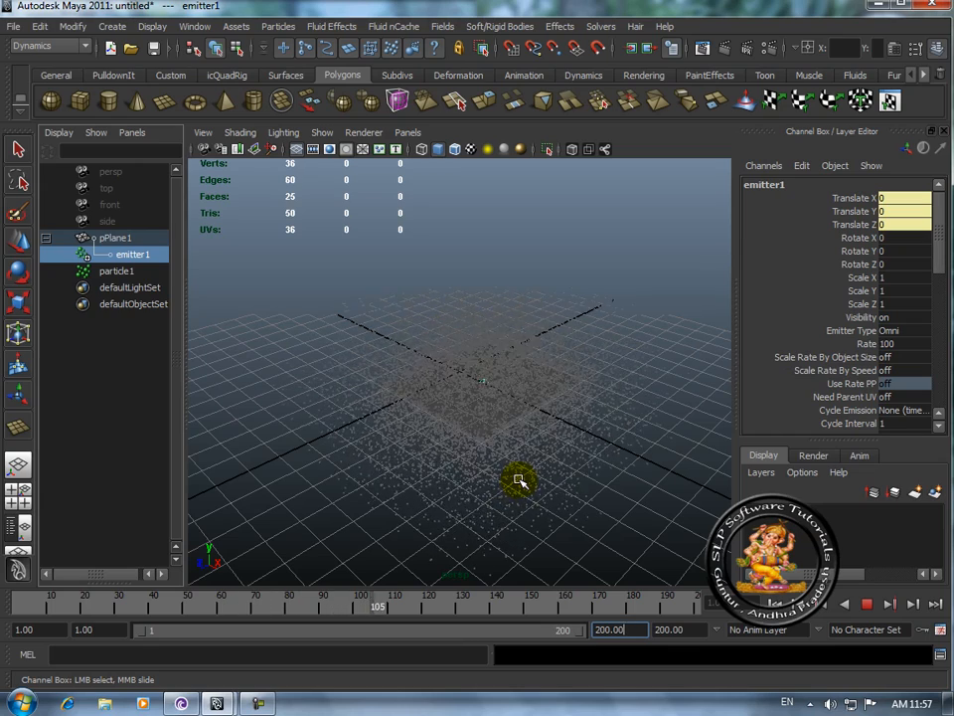
left_click(518, 480)
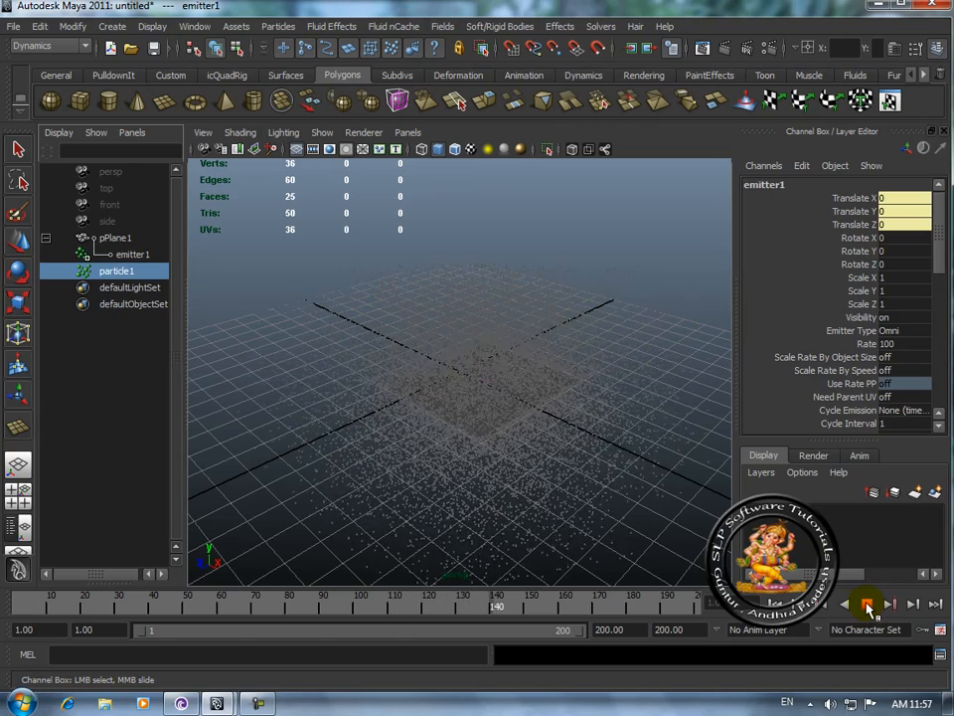
left_click(866, 606)
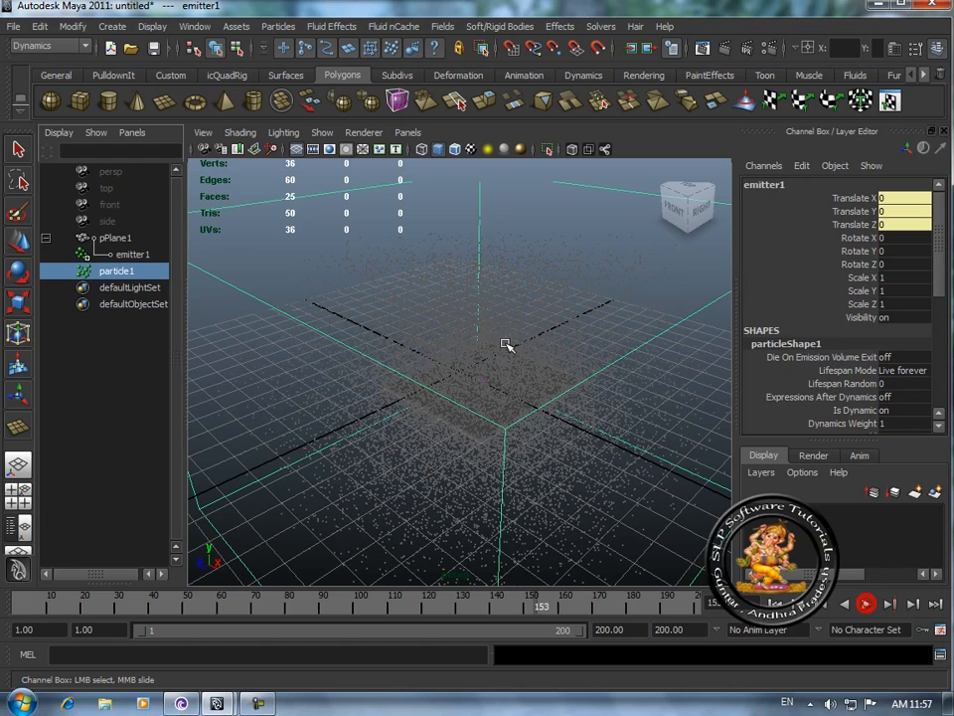
left_click(516, 391)
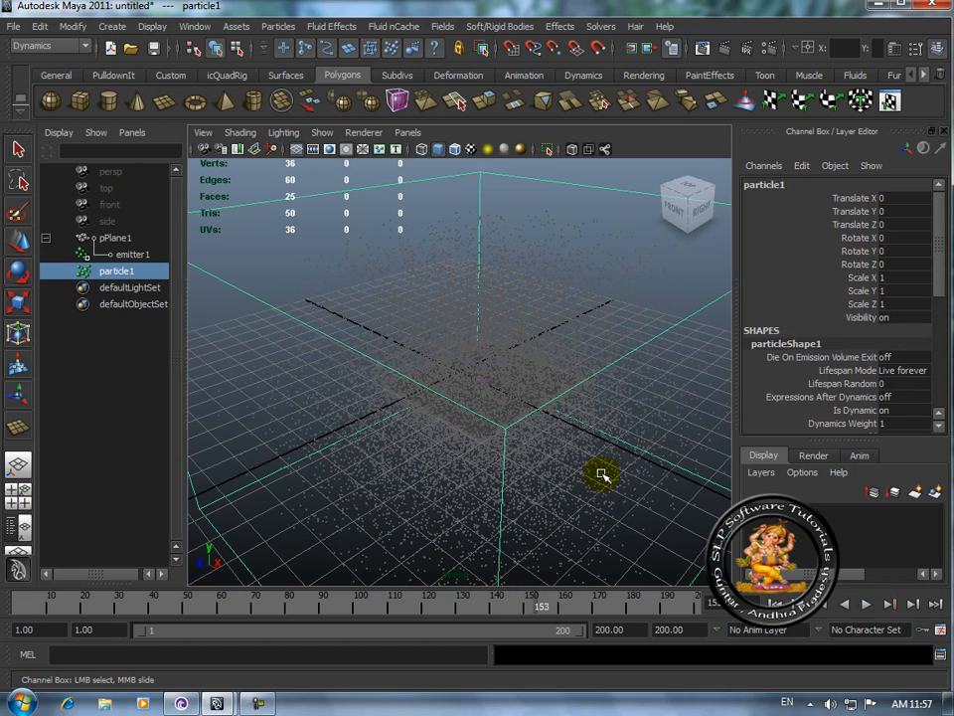
left_click(60, 75)
left_click(108, 101)
left_click_drag(560, 418, 488, 403)
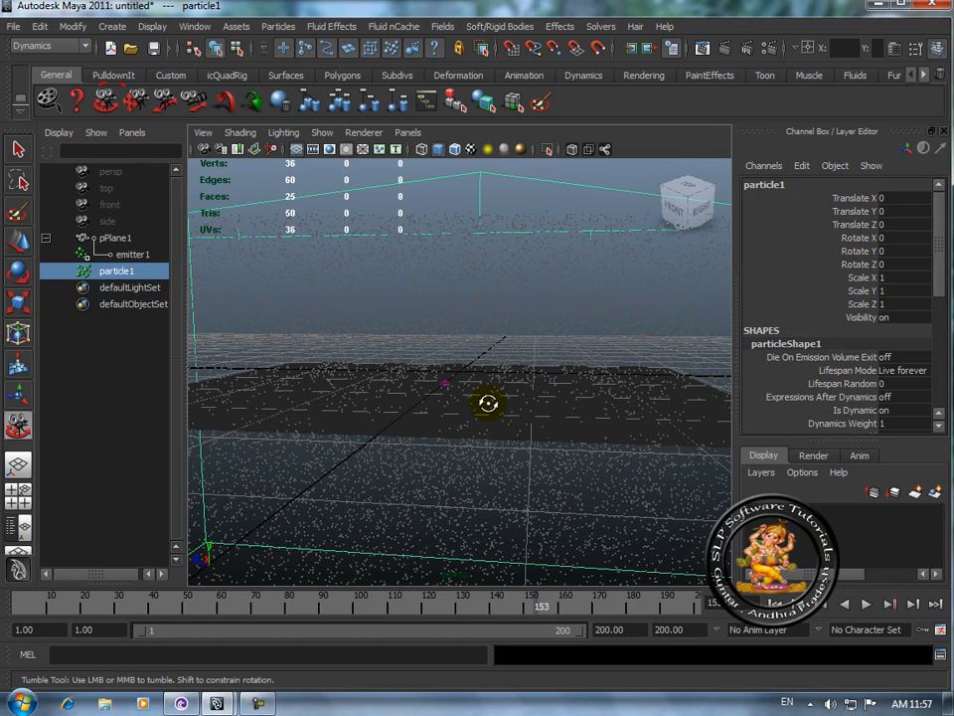
left_click_drag(480, 413, 502, 439)
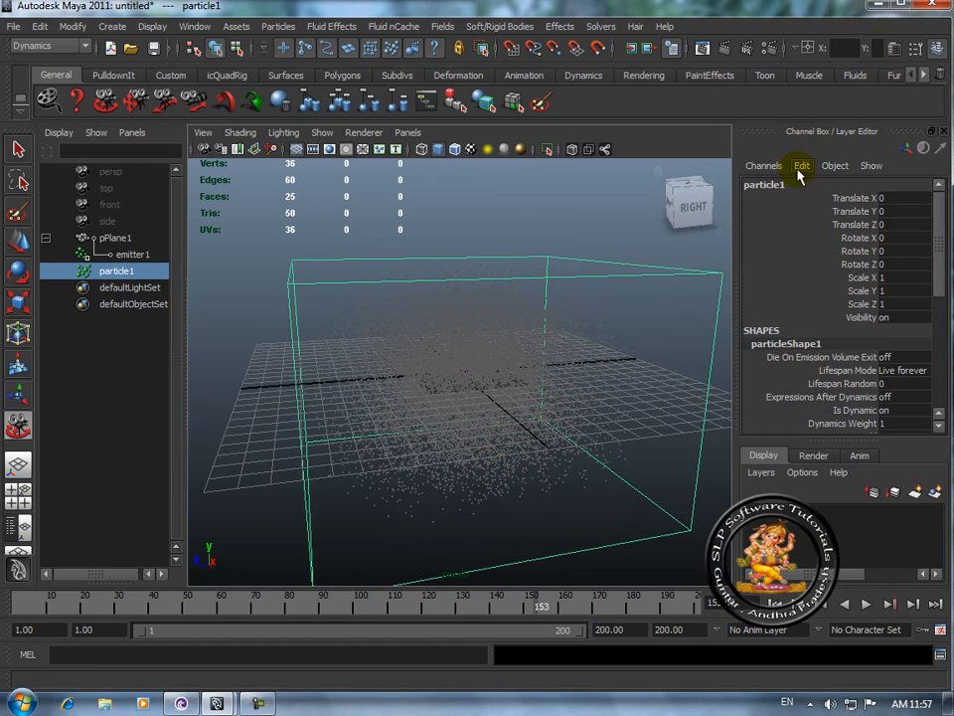
Step: Open emitter1's attributes in the Attribute Editor and change its emitter type to Directional
left_click(894, 48)
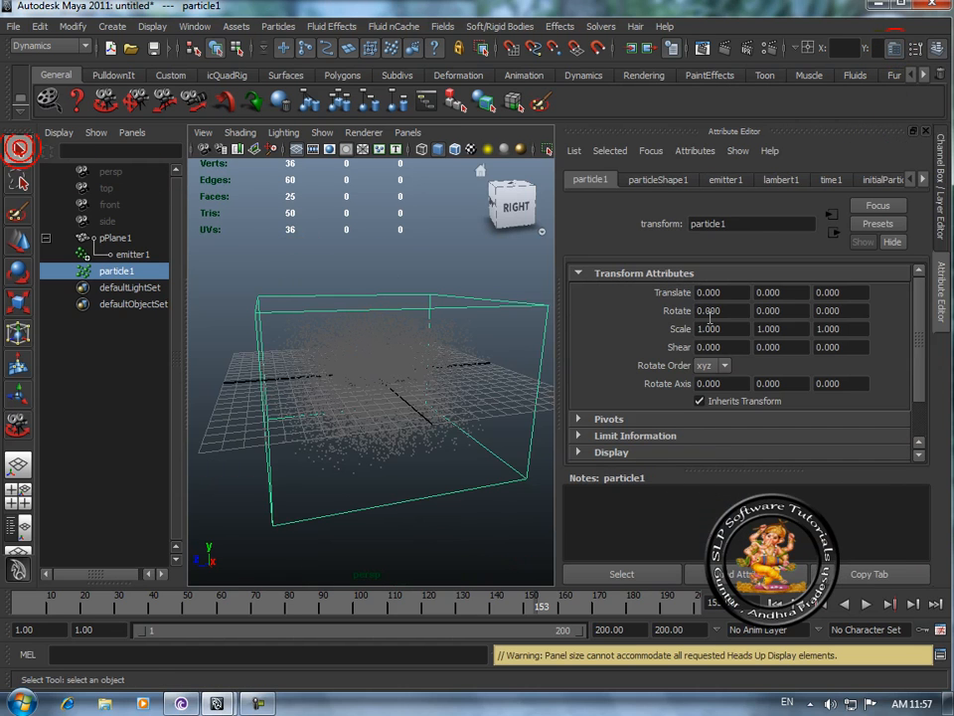
left_click(725, 180)
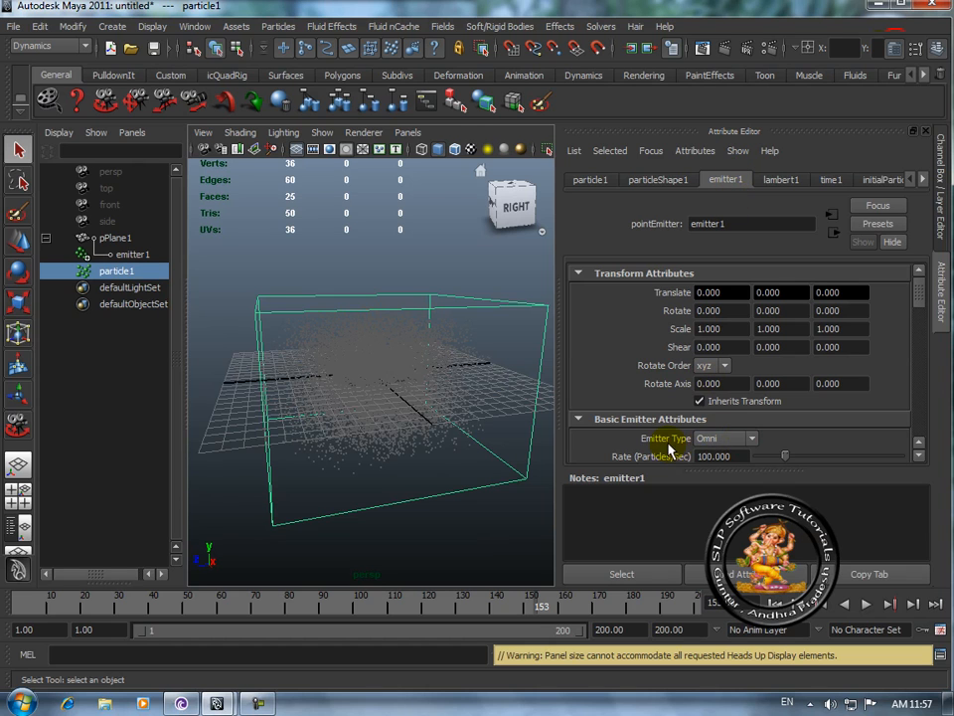
scroll(680, 440, "down", 2)
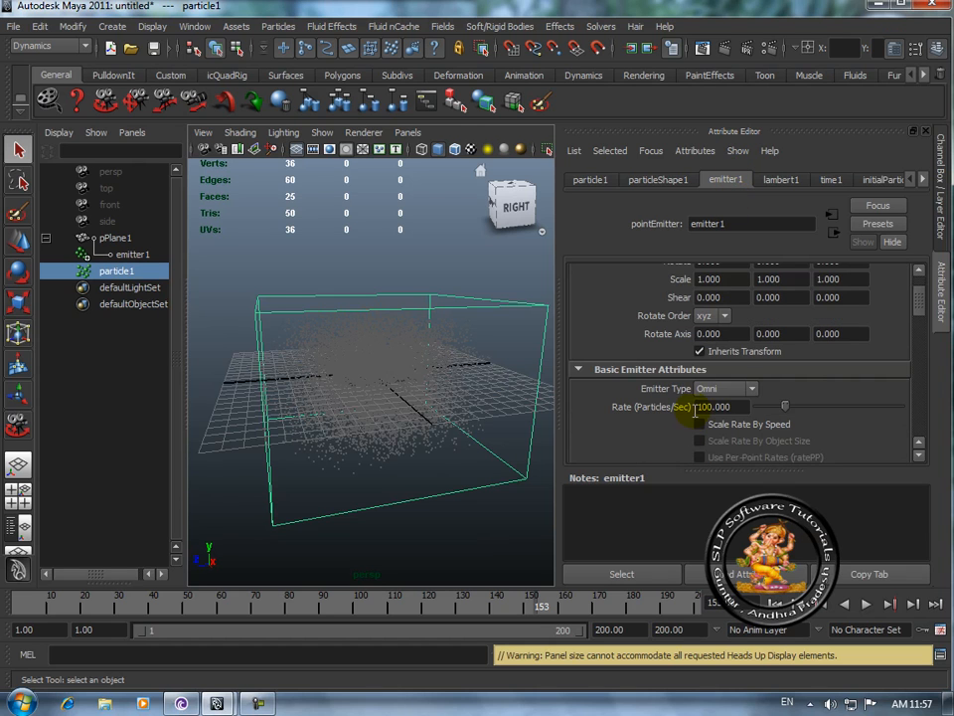
left_click(753, 390)
left_click(741, 406)
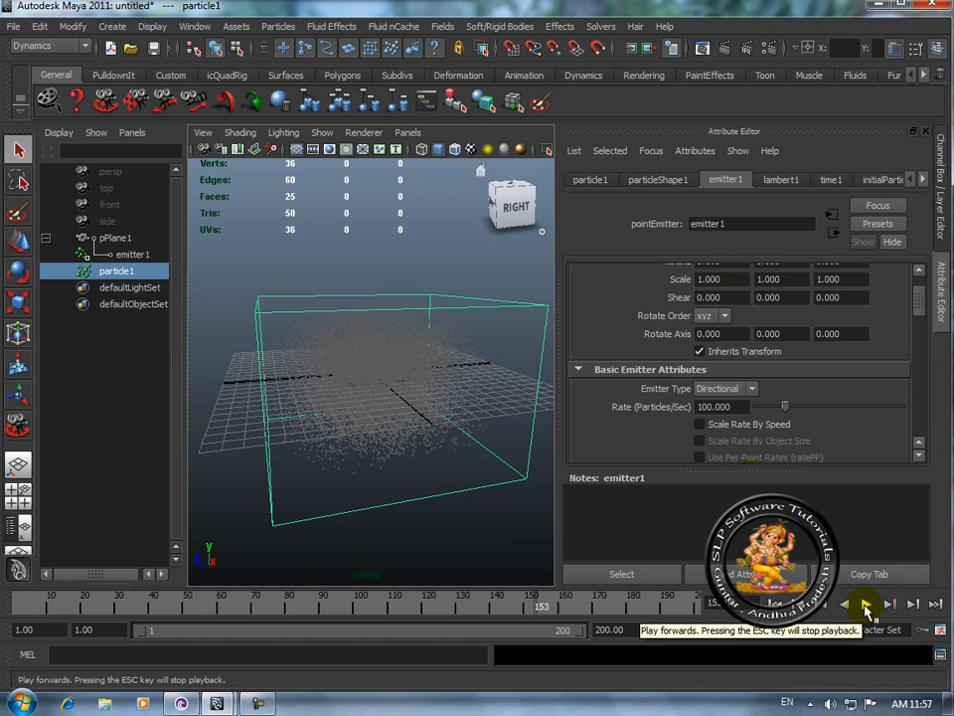
Step: Play the simulation to check the emission direction up close, stop it and rewind to frame 1
left_click(866, 605)
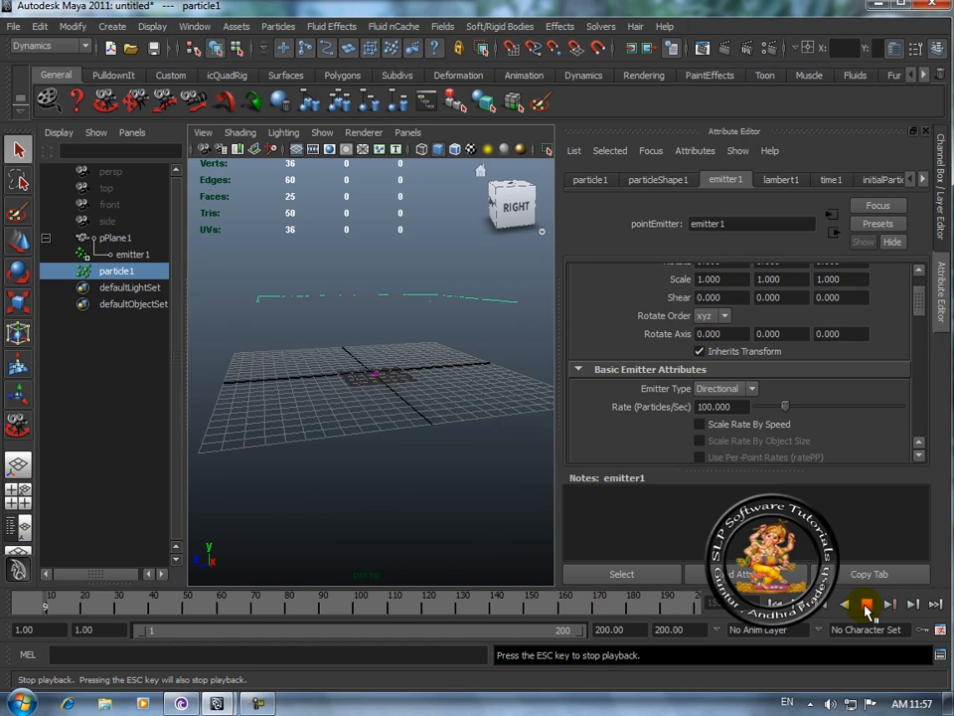
scroll(475, 439, "up", 3)
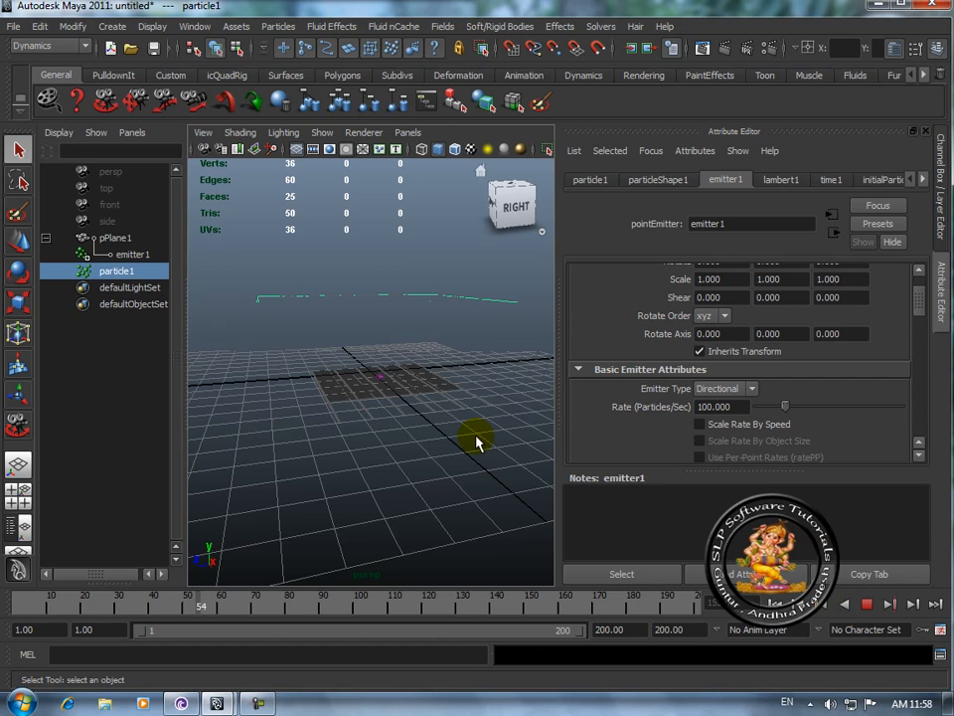
scroll(475, 439, "up", 2)
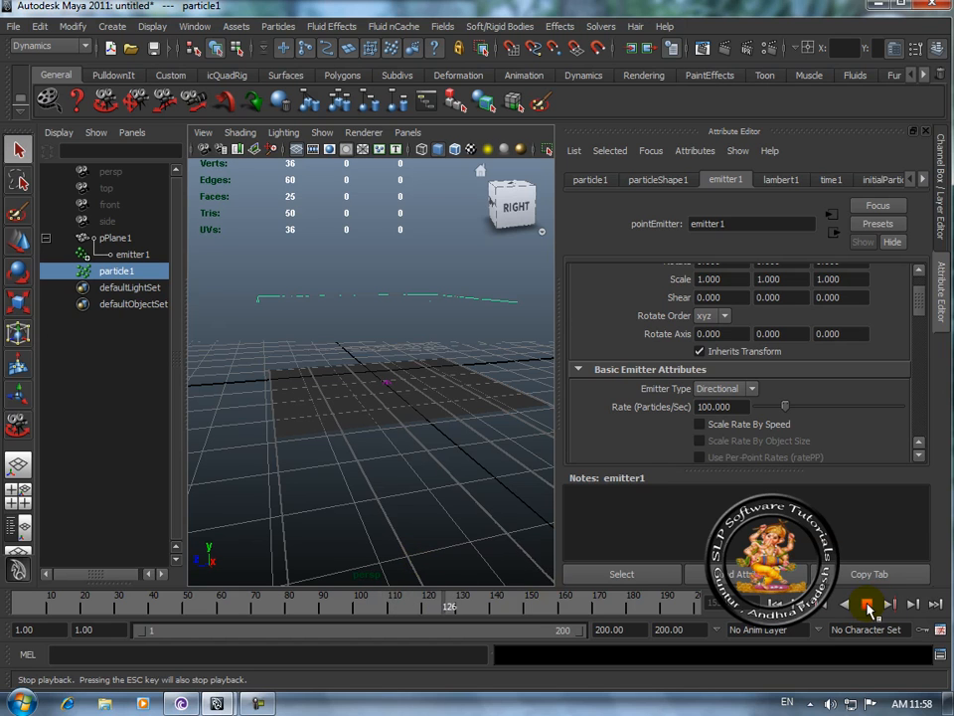
left_click(868, 607)
left_click(778, 604)
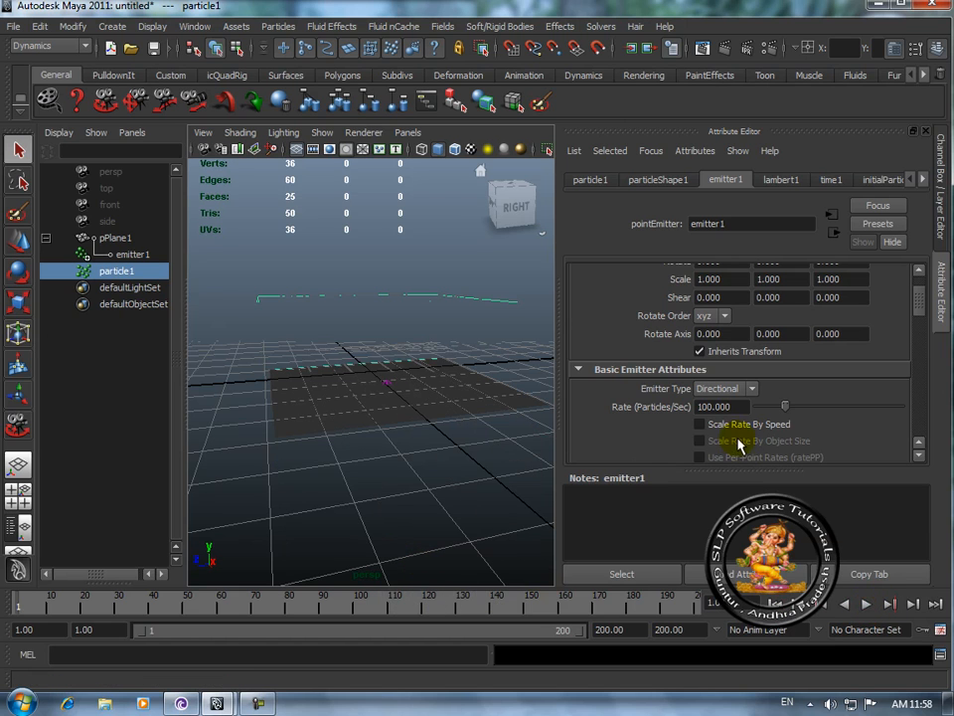
Step: Set emitter1's Direction Y to 1 and Direction X to 0 in its Distance/Direction Attributes
scroll(740, 437, "down", 5)
scroll(718, 432, "down", 2)
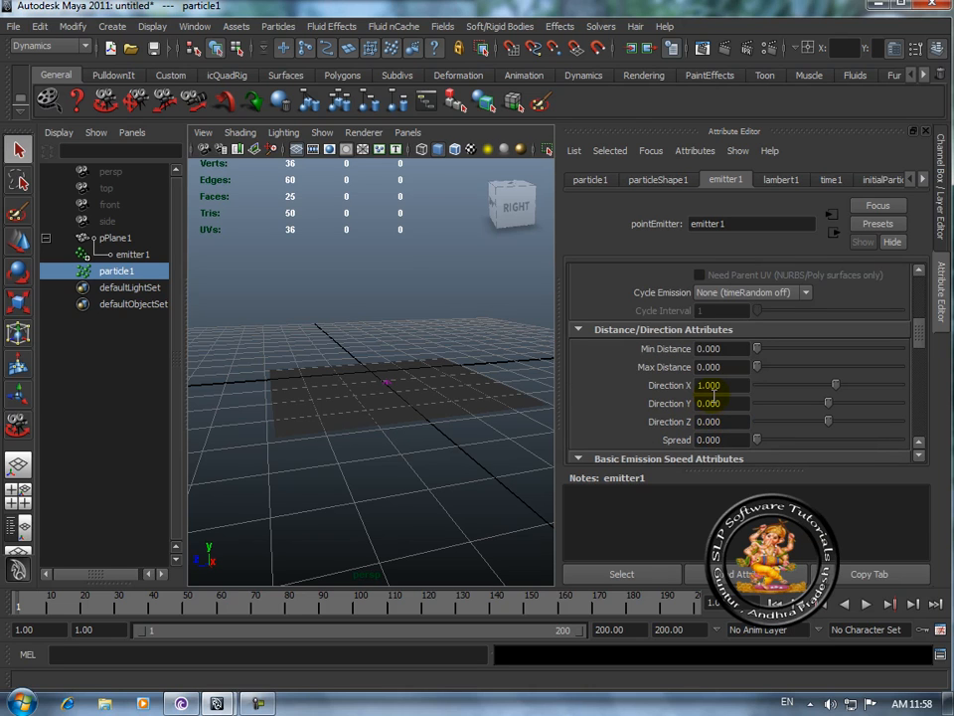
left_click(723, 404)
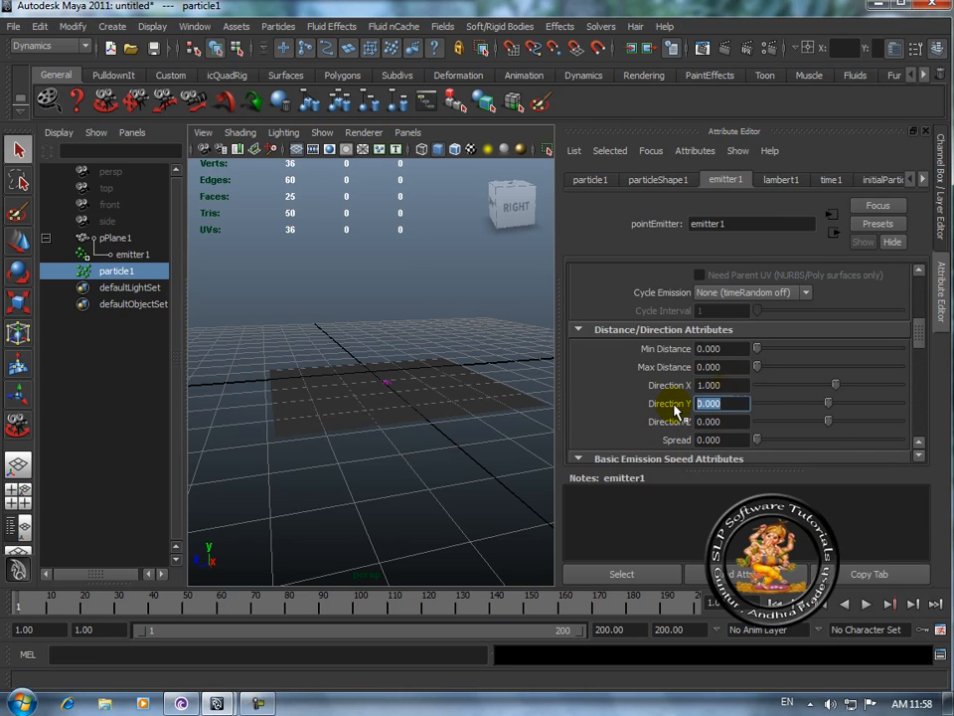
left_click(733, 385)
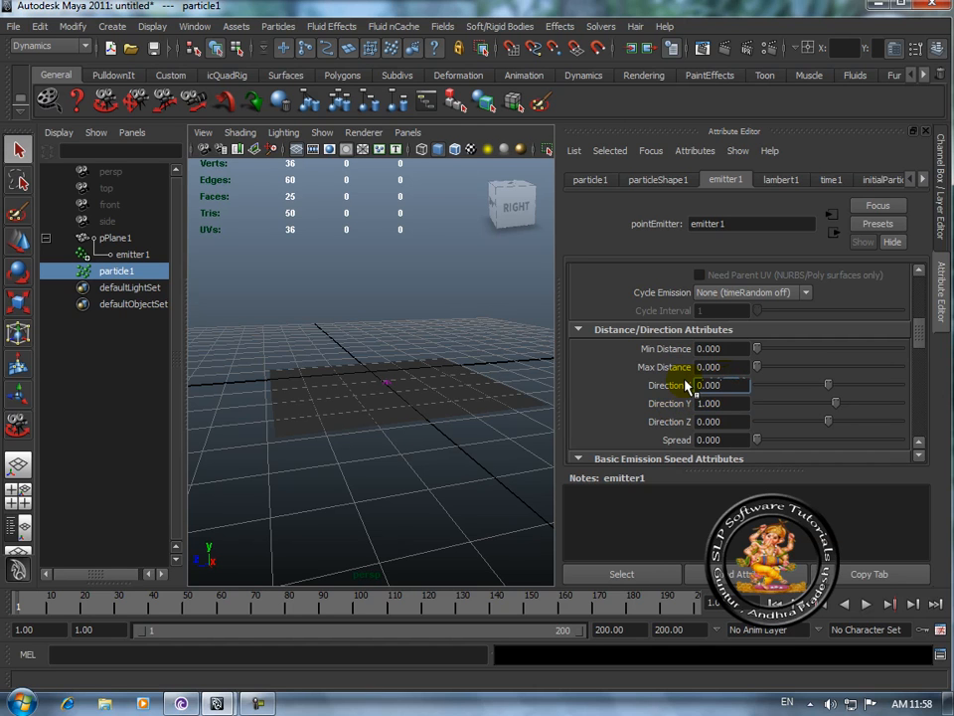
Step: Play the simulation to check the emission along the Y direction, stop it and rewind to frame 1
left_click(866, 604)
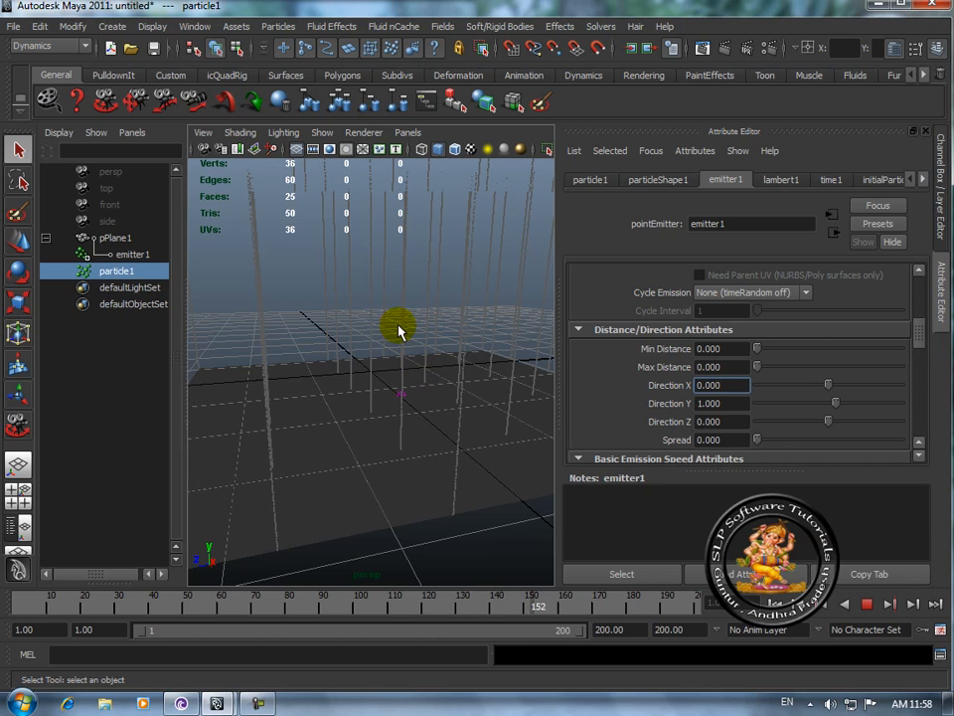
left_click(867, 603)
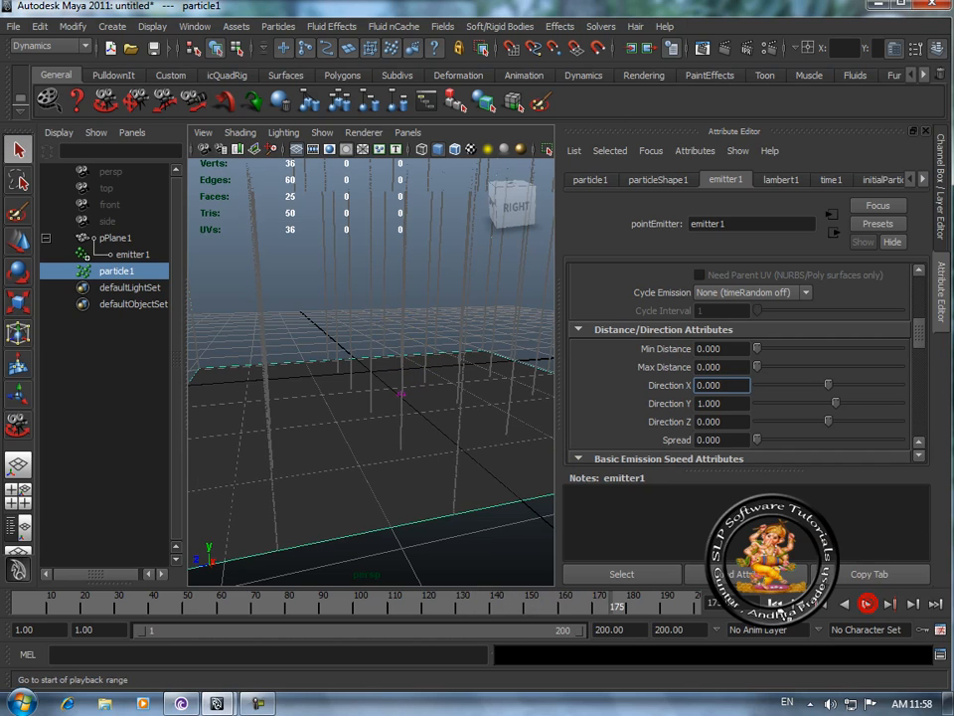
left_click(776, 604)
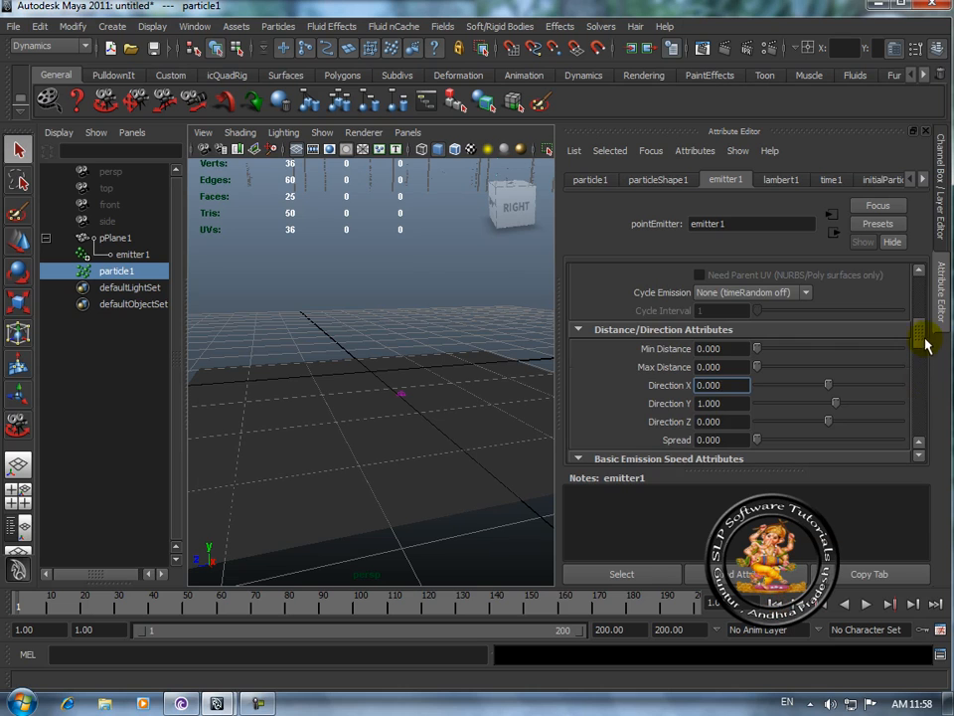
Step: Change emitter1's emitter type to Surface and play the simulation to check how particles leave the plane
left_click_drag(925, 343, 831, 315)
left_click(753, 395)
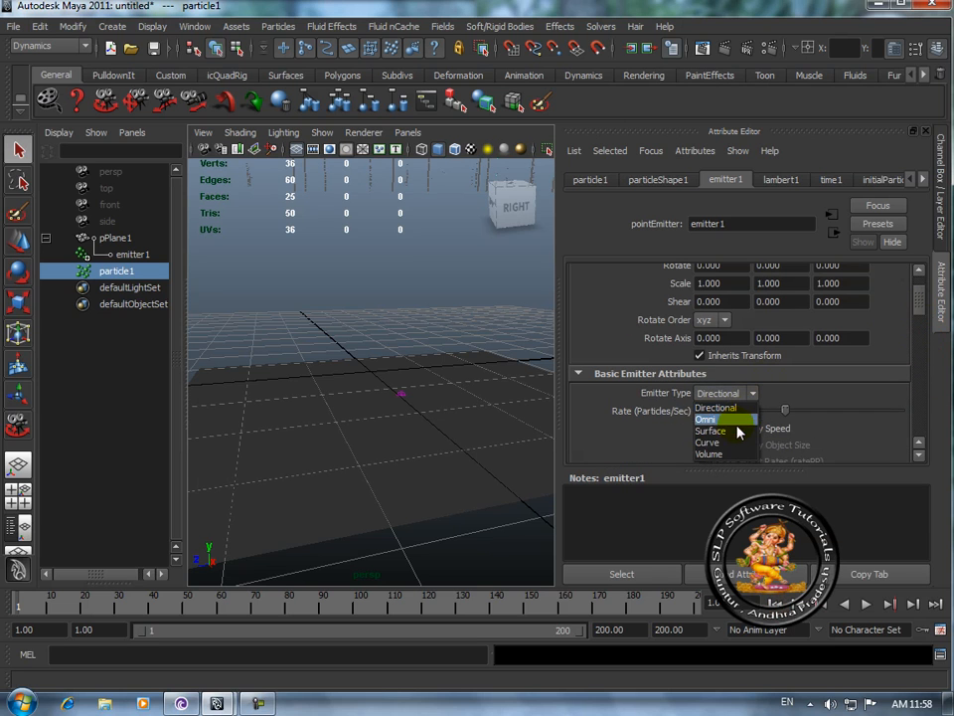
left_click(738, 432)
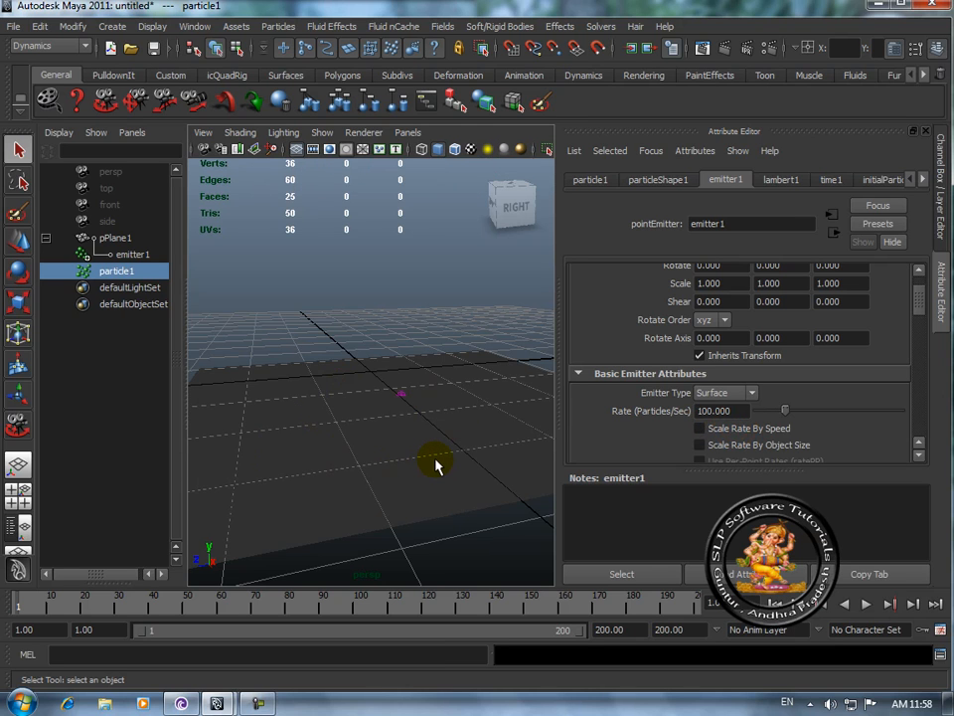
scroll(435, 465, "down", 4)
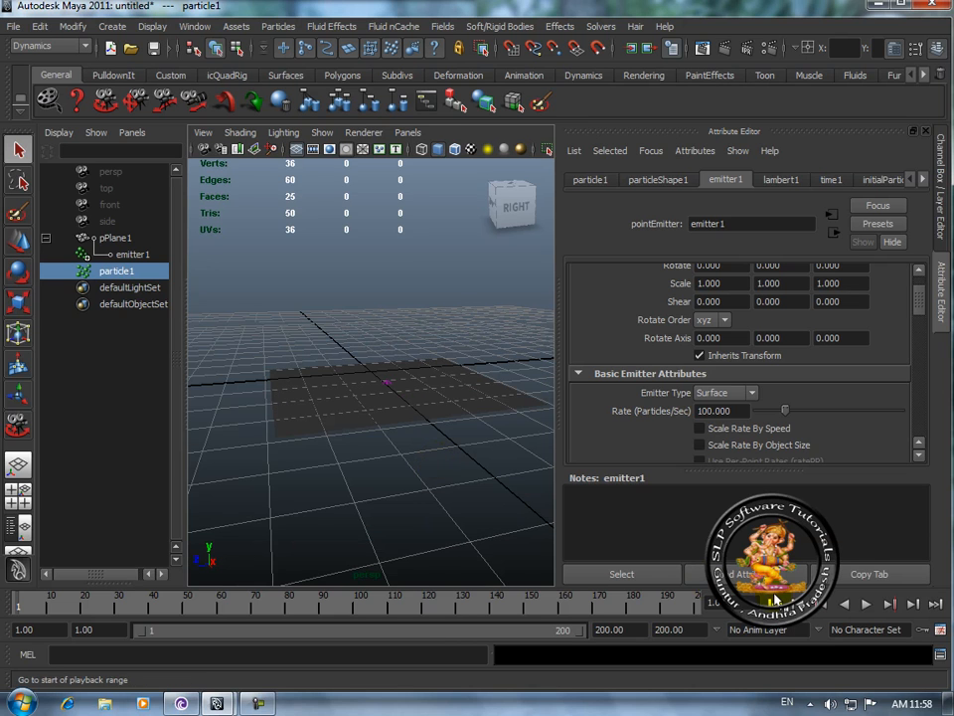
left_click(866, 603)
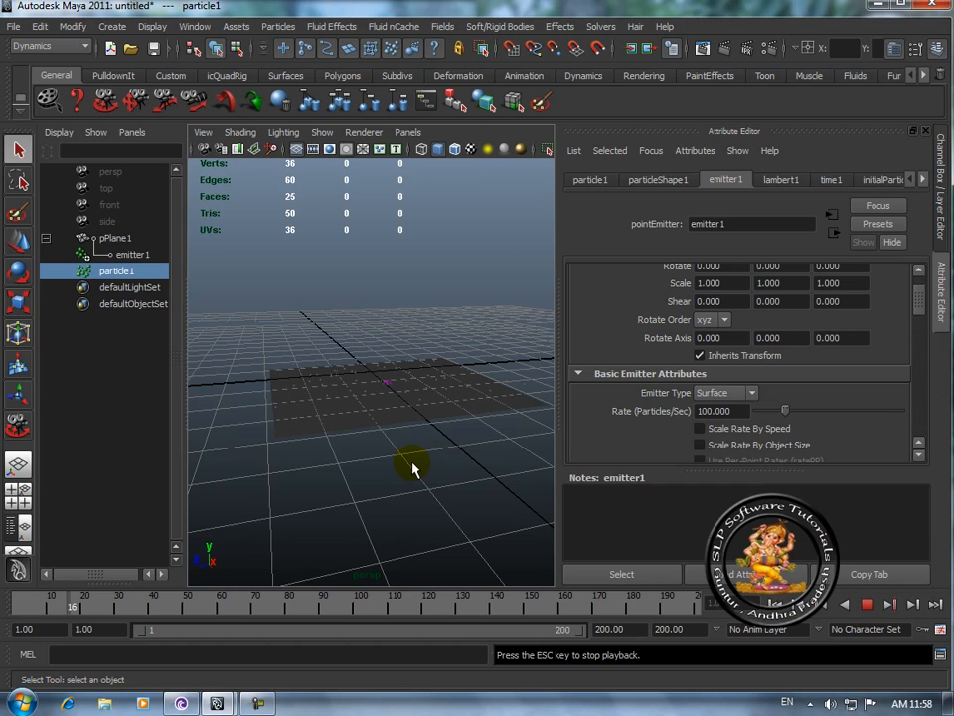
scroll(414, 463, "up", 2)
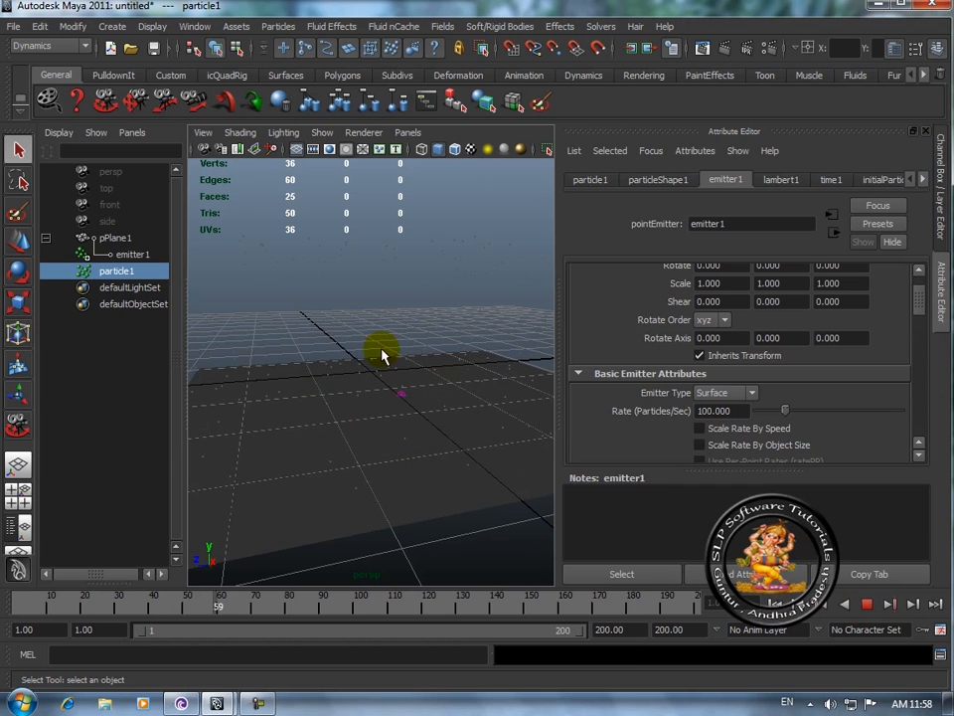
scroll(401, 455, "down", 2)
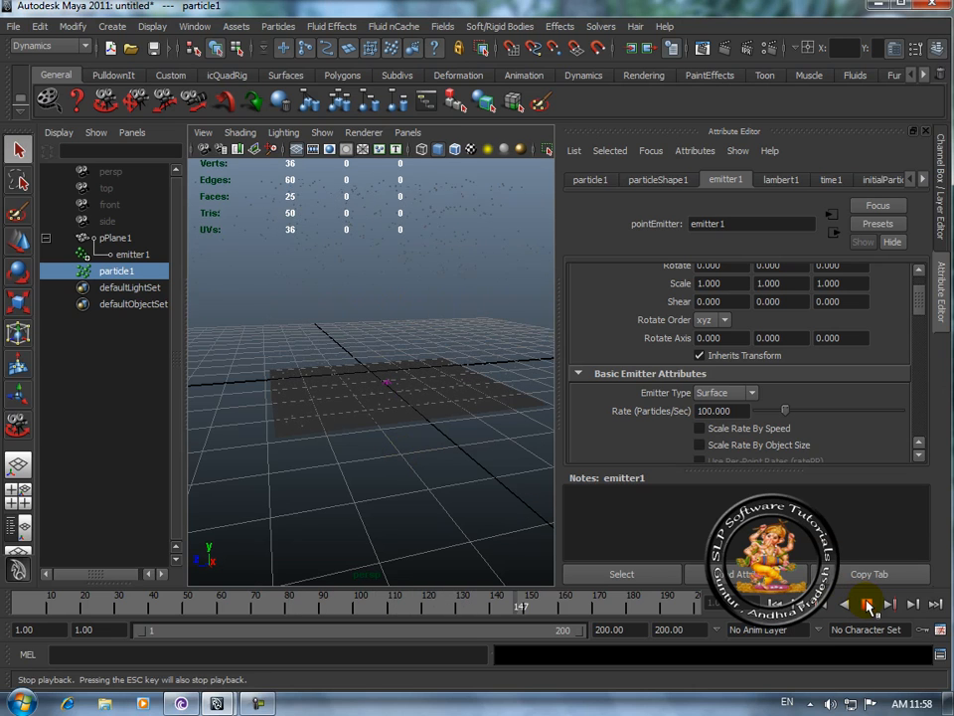
left_click(868, 607)
Step: Change emitter1's emitter type to Volume, replay the simulation from the start to check it, and rewind to frame 1
left_click(740, 393)
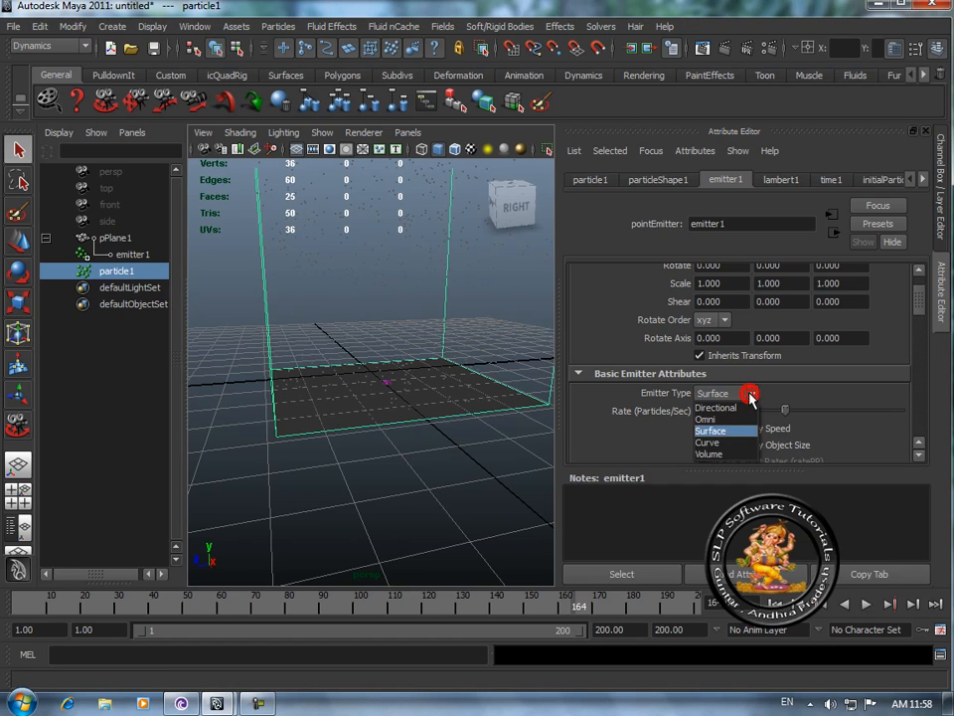
left_click(736, 460)
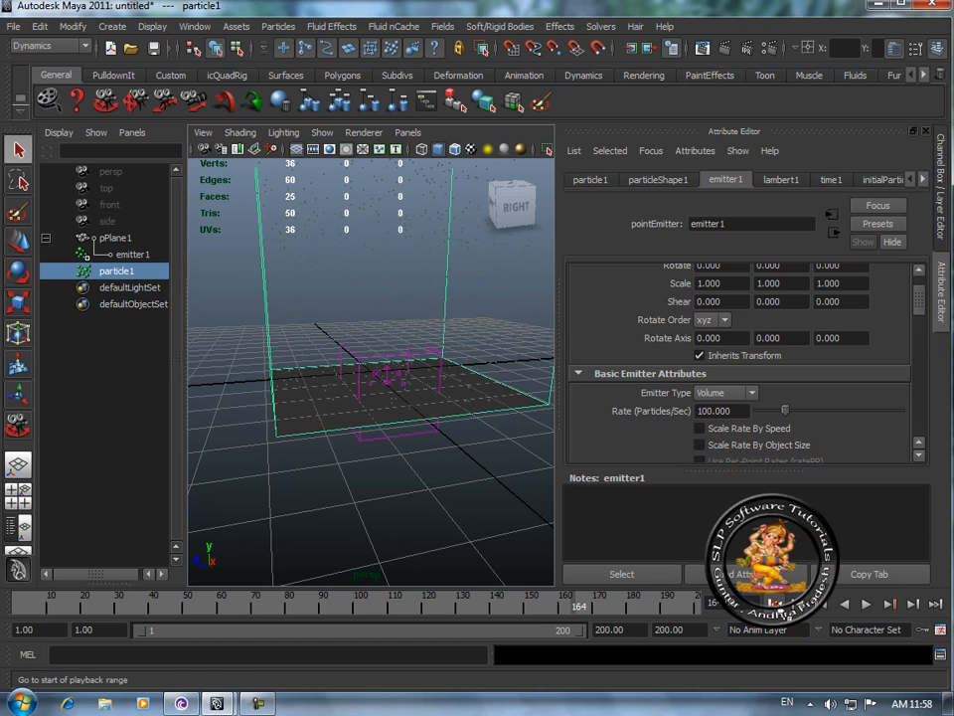
left_click(775, 604)
left_click(867, 603)
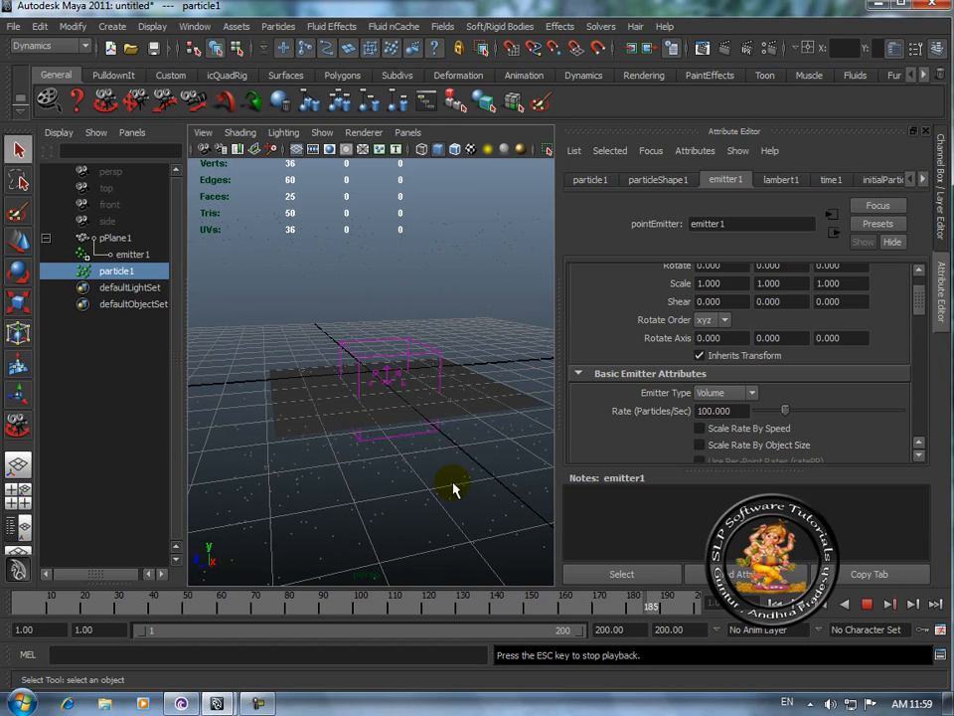
left_click(866, 604)
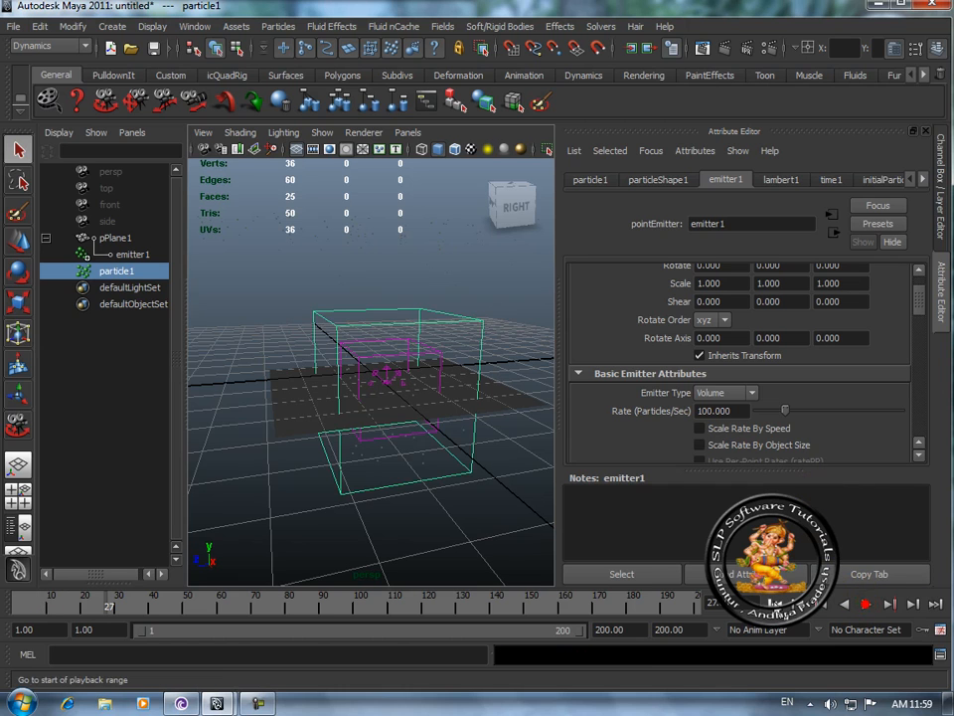
left_click(775, 603)
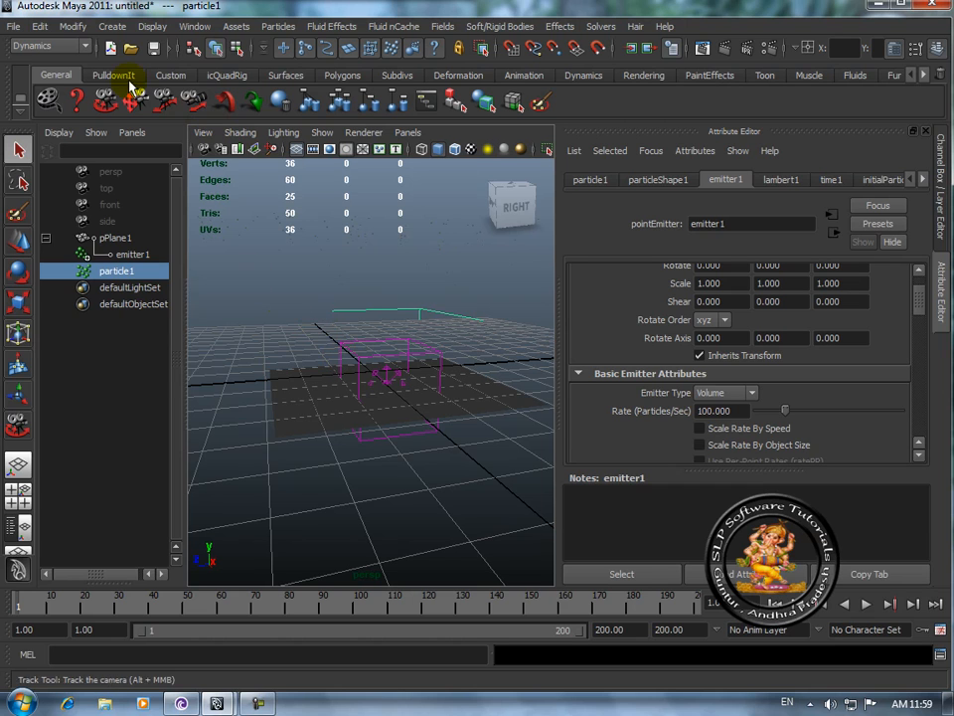
Step: Draw a NURBS circle on the grid in front of the plane and make it emit particles with Emit from Object
left_click(111, 26)
mouse_move(125, 53)
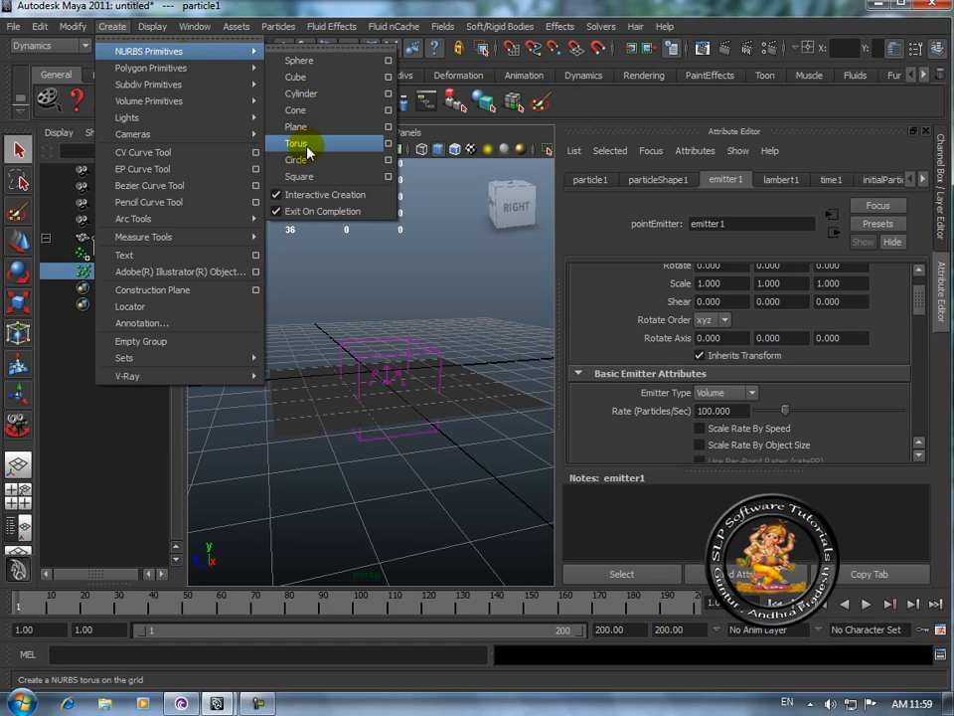
left_click(300, 158)
left_click_drag(364, 505, 427, 511)
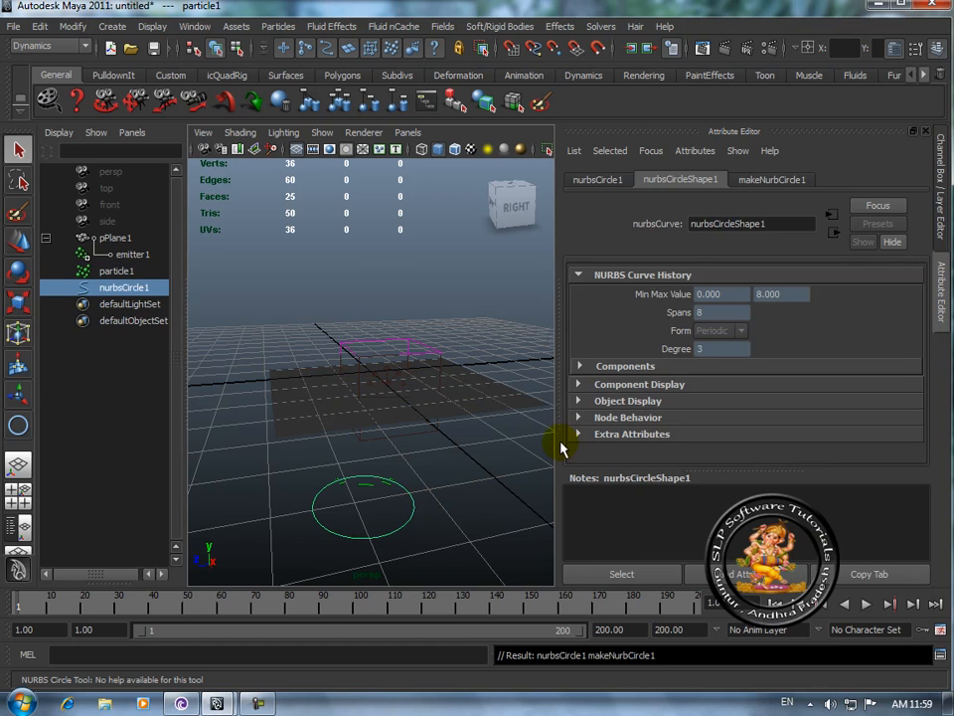
left_click(278, 26)
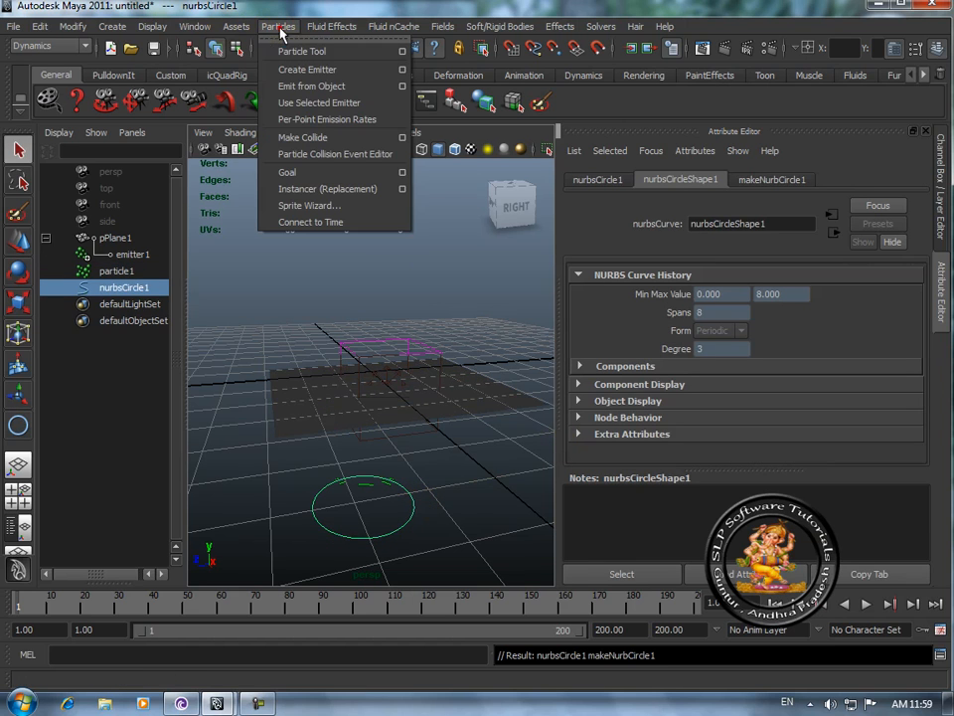
left_click(296, 91)
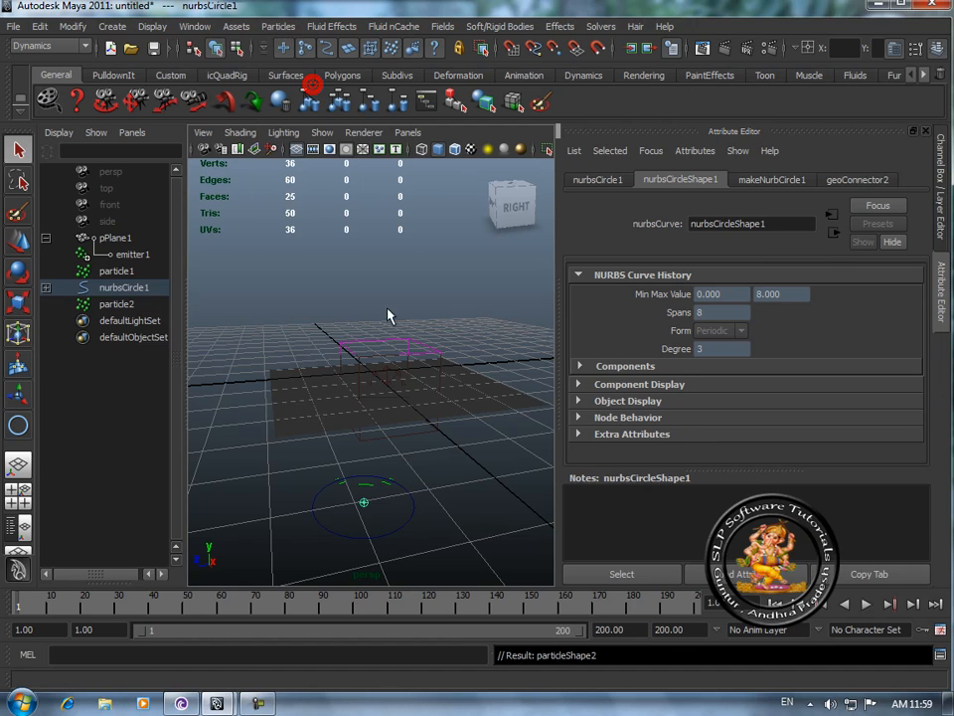
Step: Play the simulation to check the circle's emission, stop around frame 37 and select the emitted particles
left_click(866, 605)
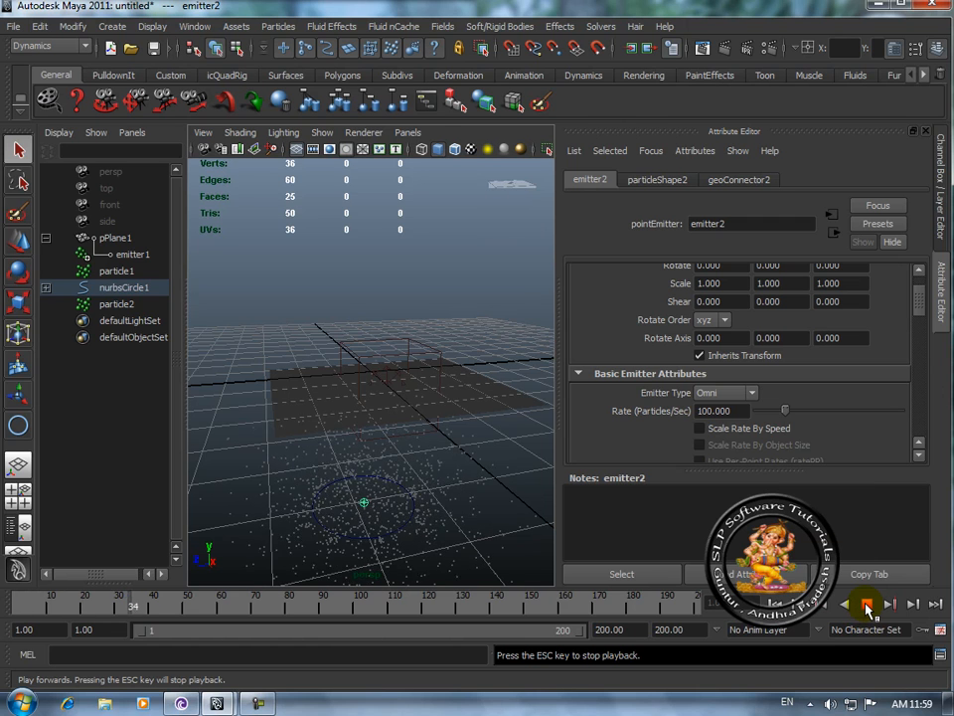
left_click(866, 605)
left_click(440, 509)
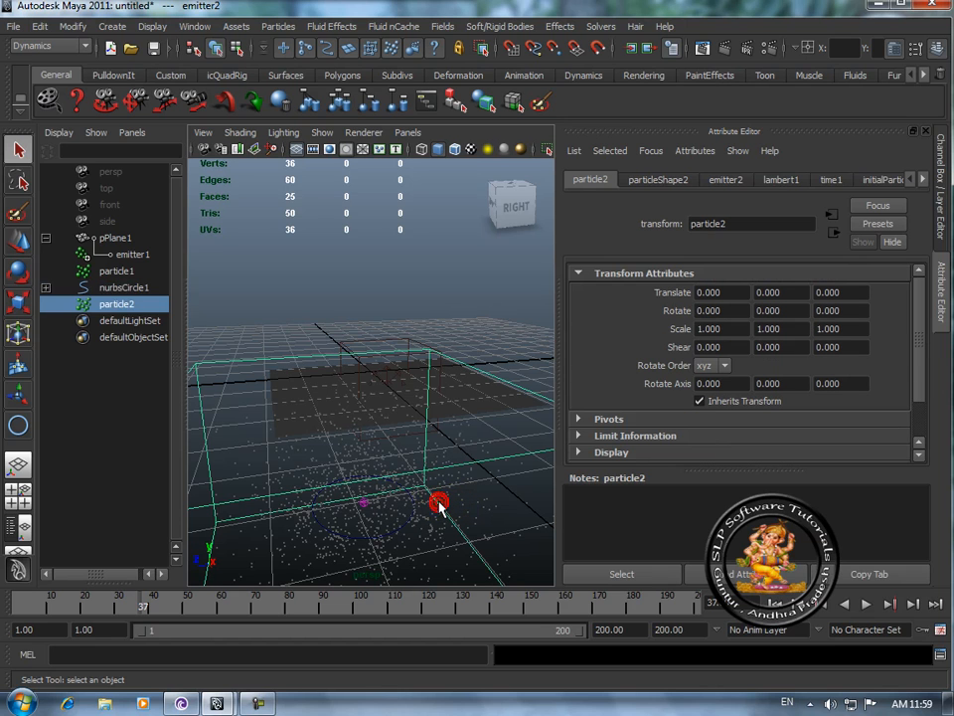
Step: Change the emitter type of emitter2 under nurbsCircle1 to Curve and replay the simulation from frame 1
left_click(45, 288)
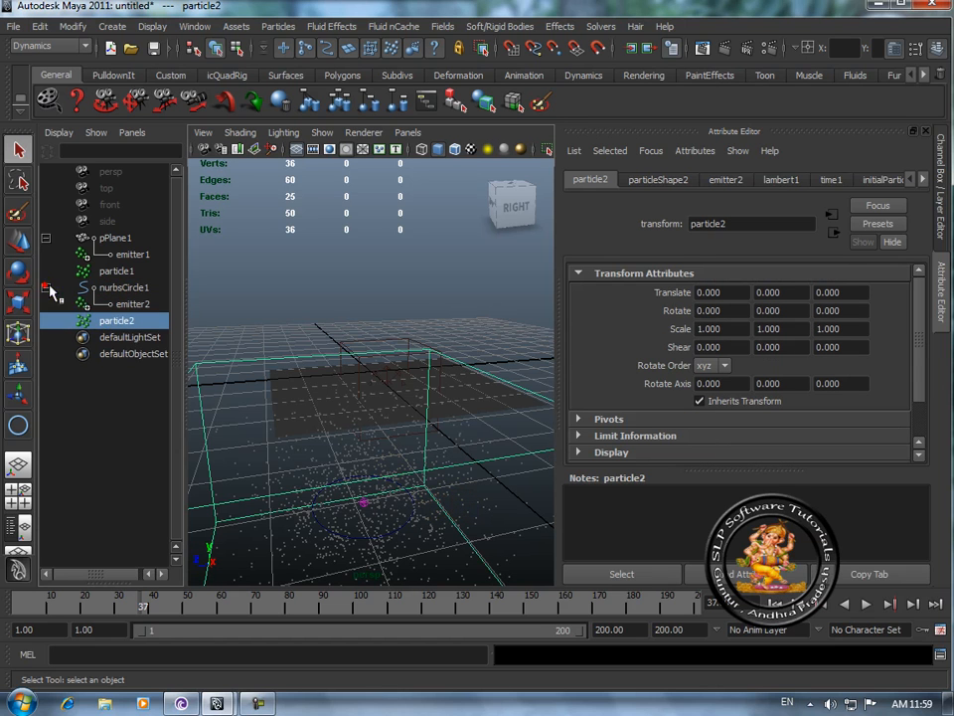
left_click(124, 304)
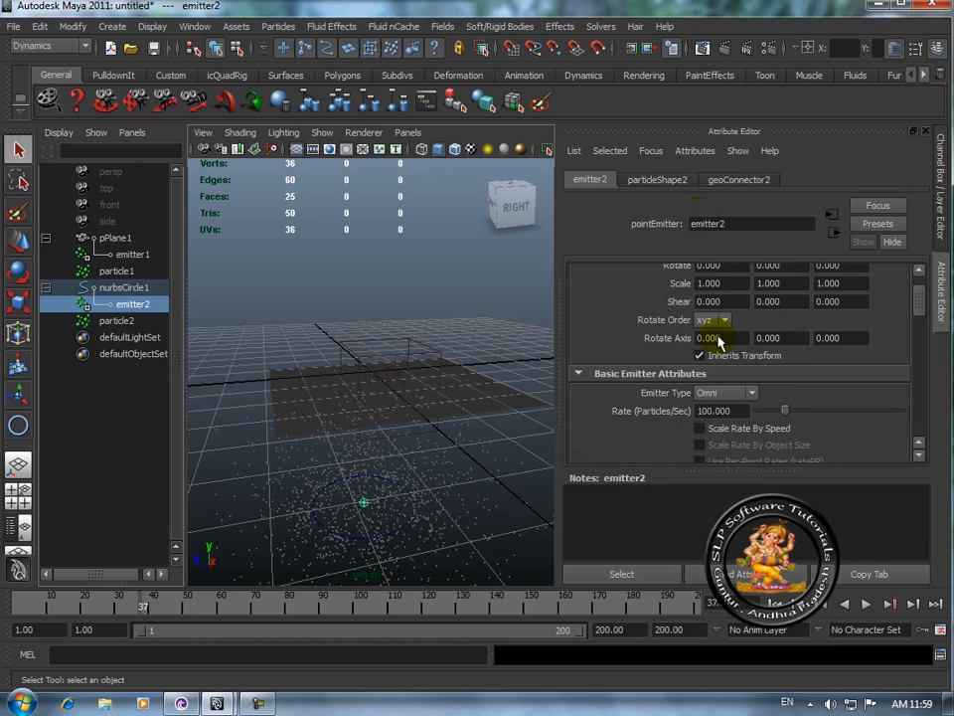
left_click(751, 394)
left_click(731, 450)
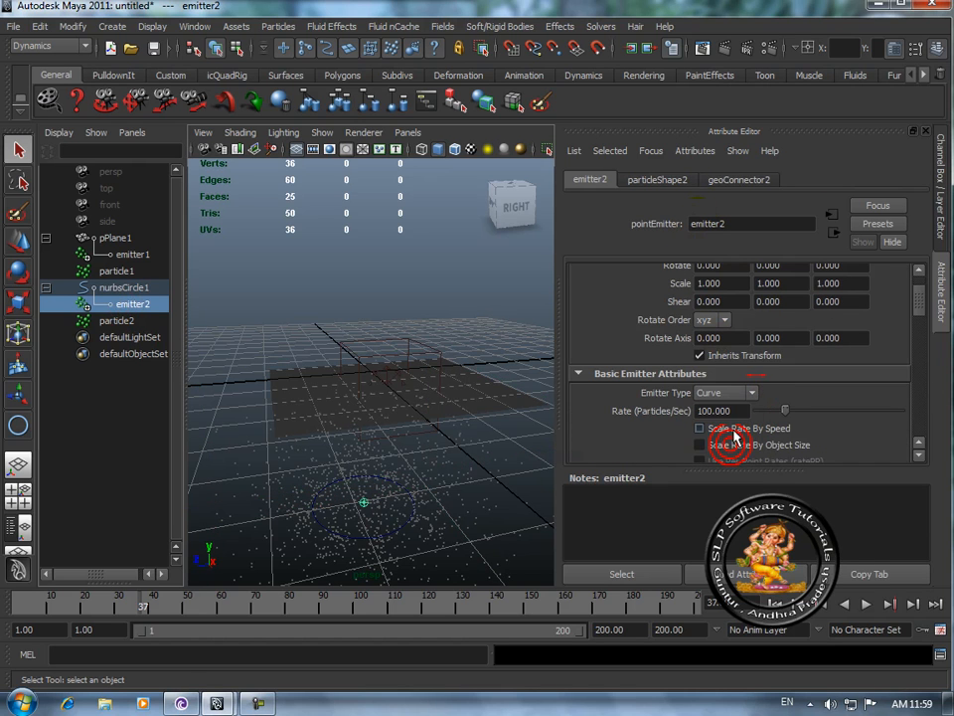
left_click(777, 603)
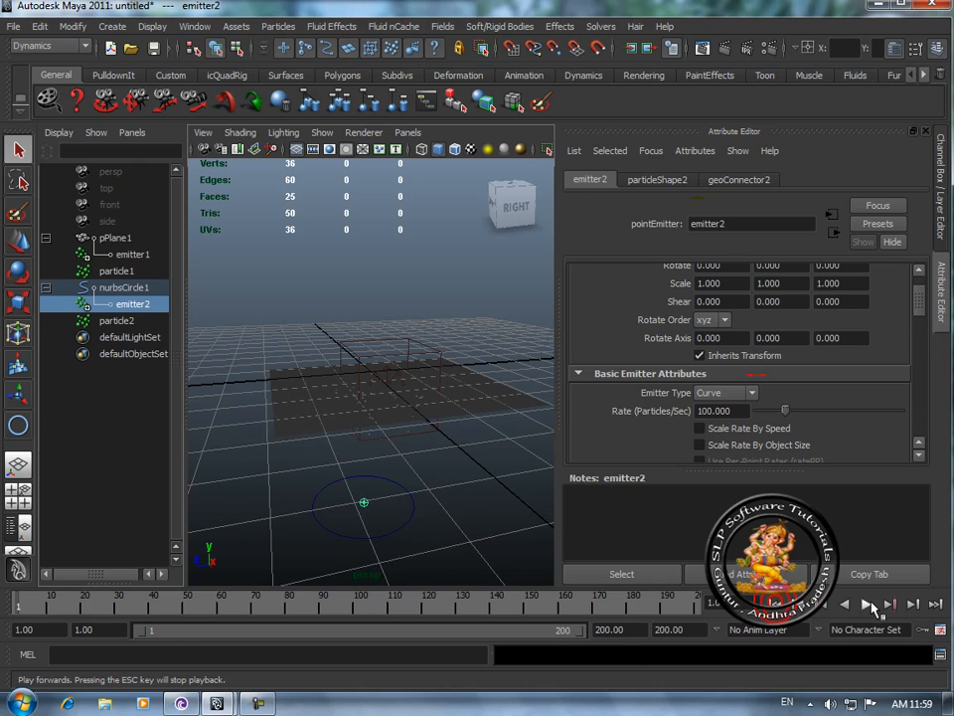
left_click(867, 604)
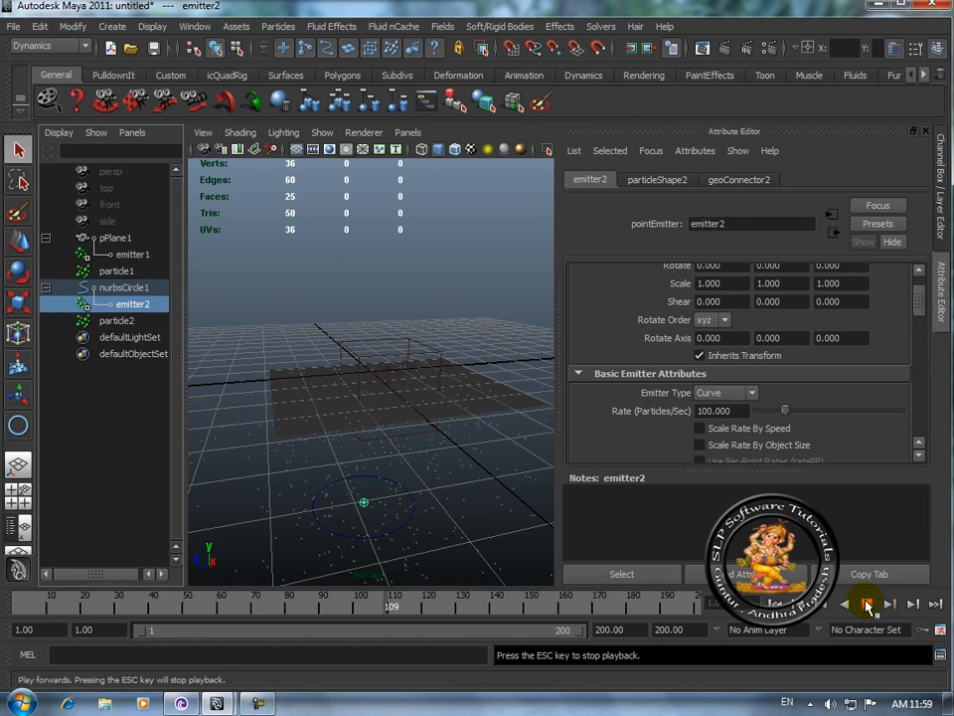
Step: Set emitter2's emission Speed to 0 and replay the simulation, viewing the particles along the circle up close
scroll(745, 438, "down", 5)
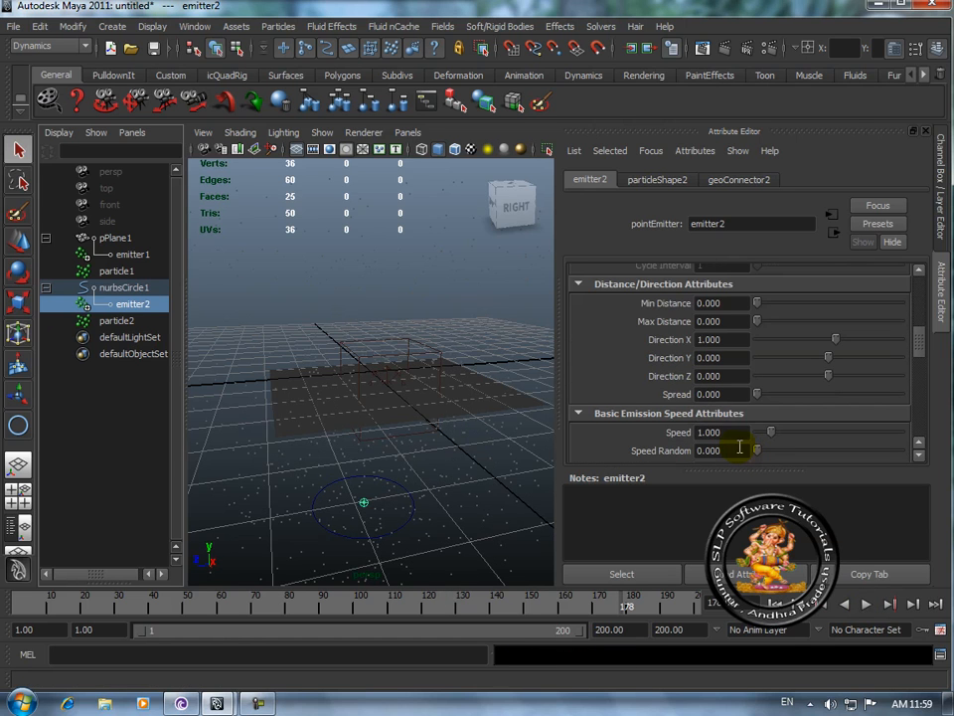
left_click(776, 605)
left_click(866, 605)
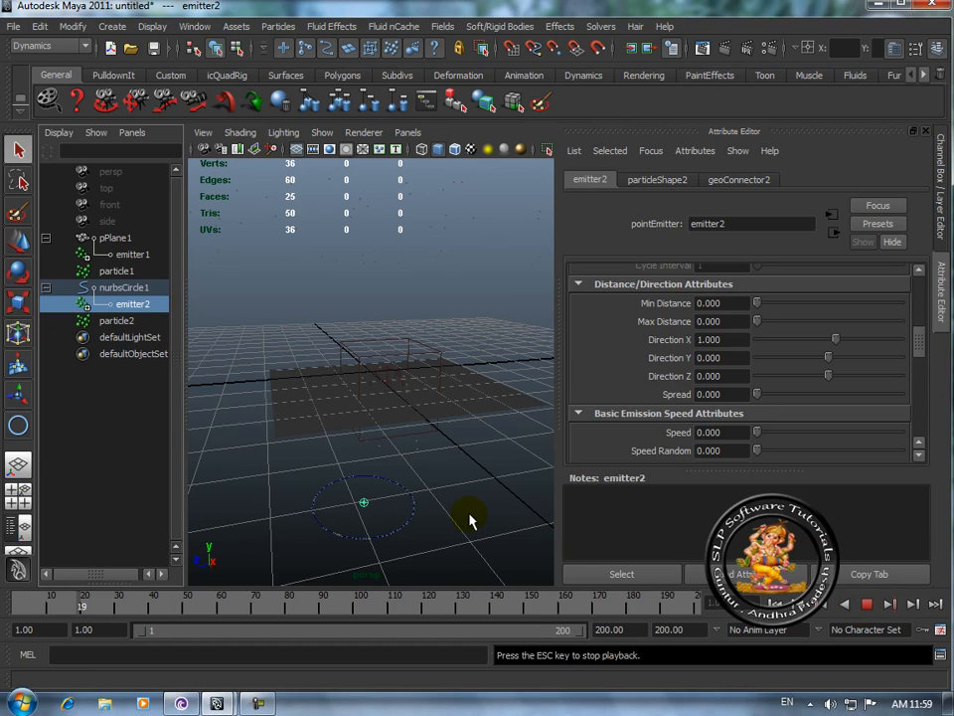
left_click(134, 99)
left_click_drag(403, 470, 413, 284)
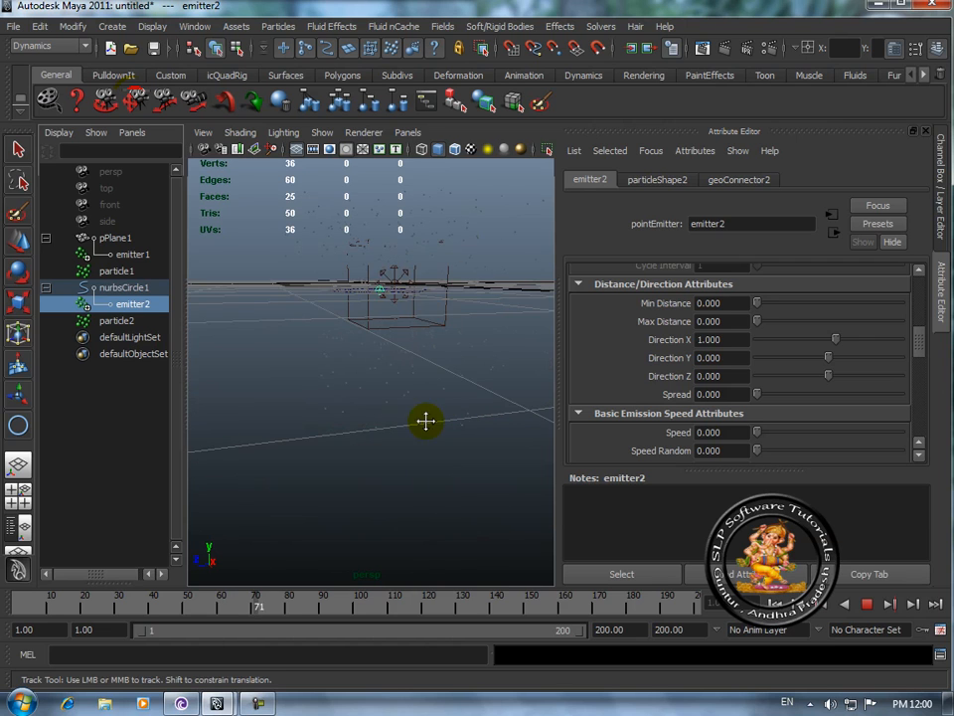
scroll(390, 374, "down", 4)
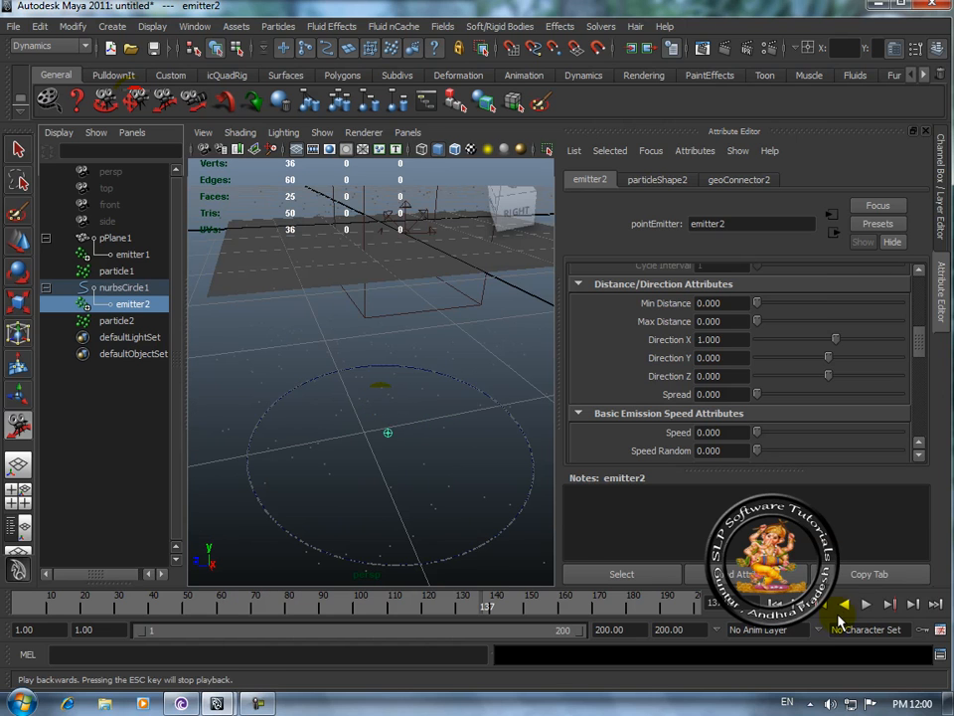
Step: Replay the simulation from frame 1 to examine the particles on the circle, stop it and rewind
left_click(776, 605)
left_click(866, 604)
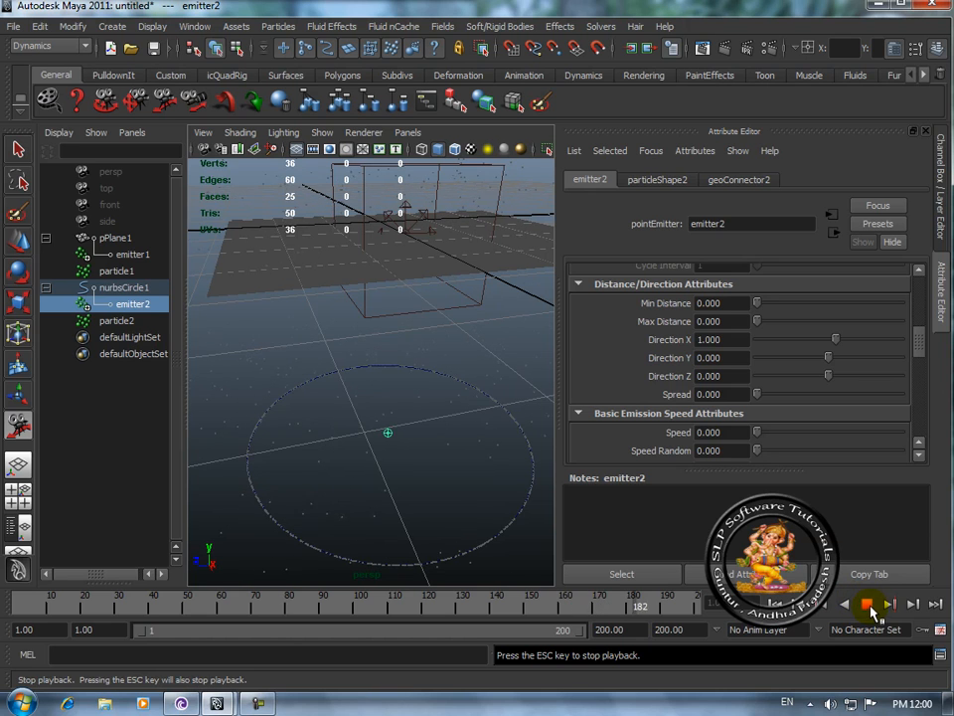
left_click(867, 604)
left_click(781, 607)
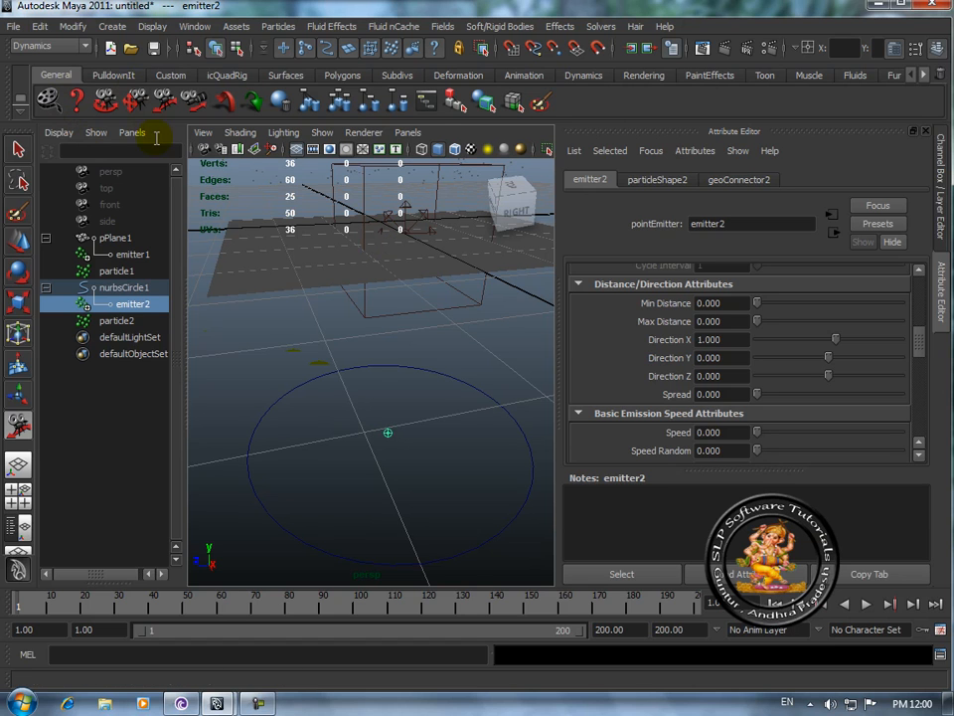
Step: Start a new scene without saving the current one and set the playback end to frame 200
left_click(12, 25)
left_click(28, 52)
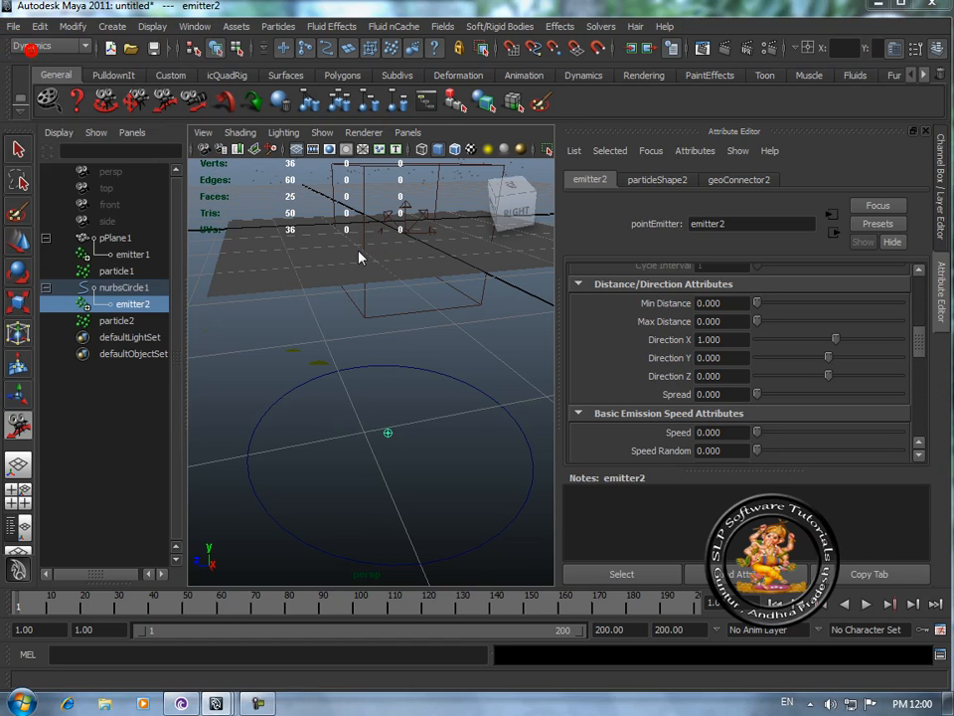
left_click(484, 356)
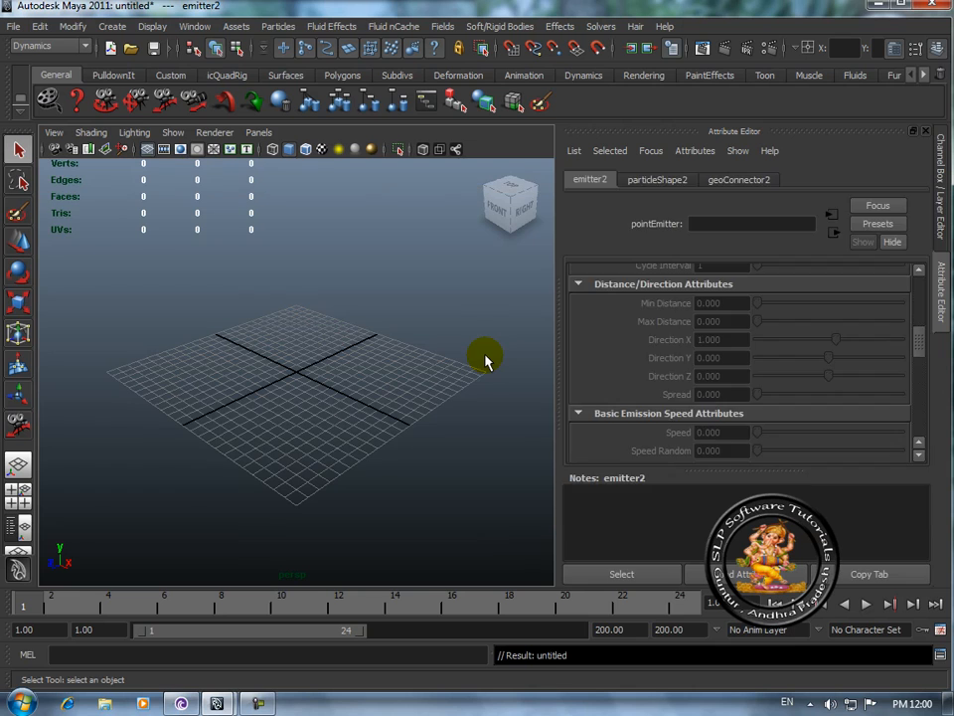
left_click(618, 629)
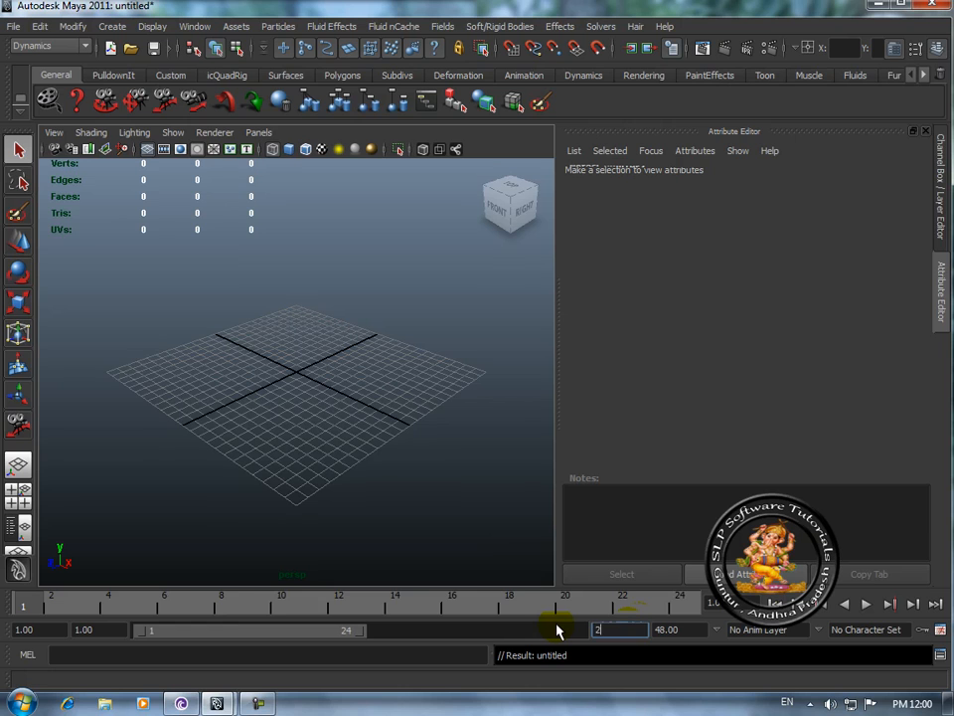
type("200")
key("Return")
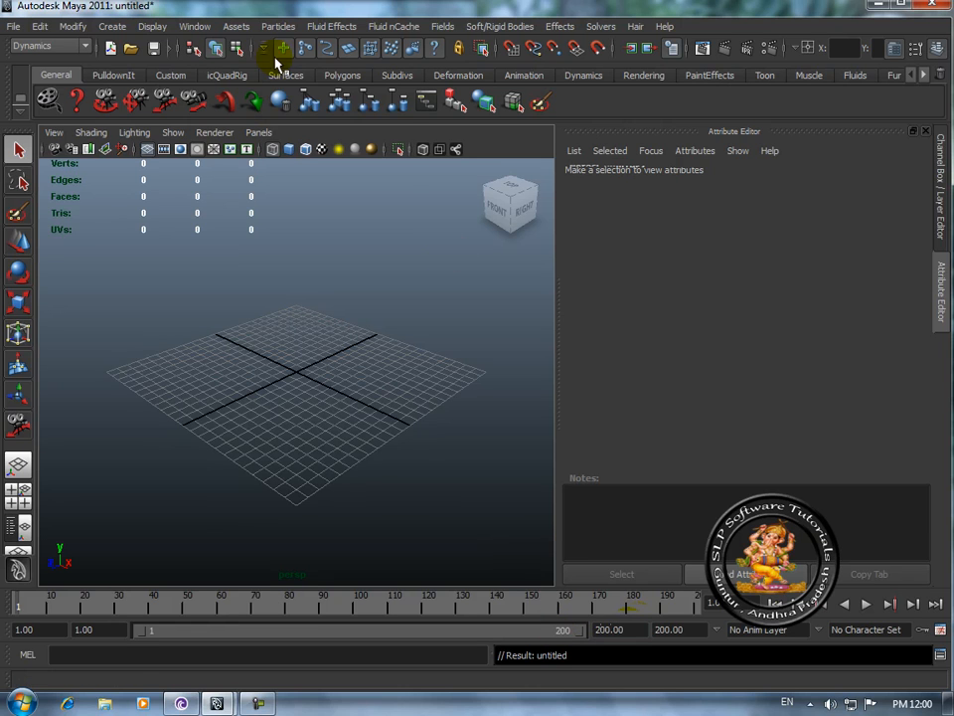
Step: Create a standalone particle emitter at the origin and show the Outliner beside the perspective view
left_click(284, 28)
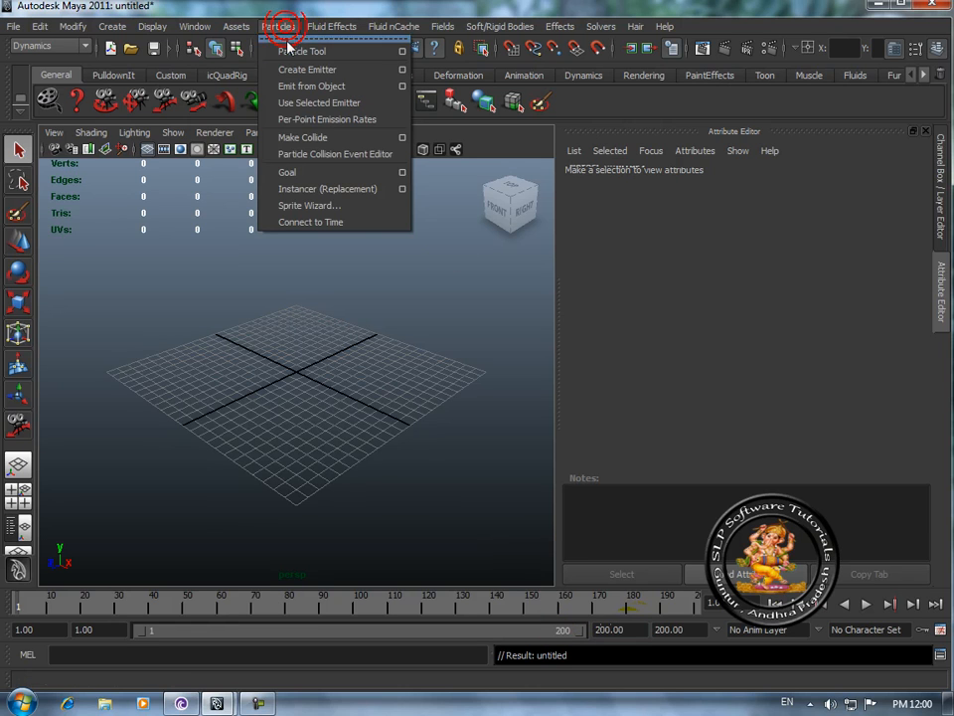
left_click(312, 69)
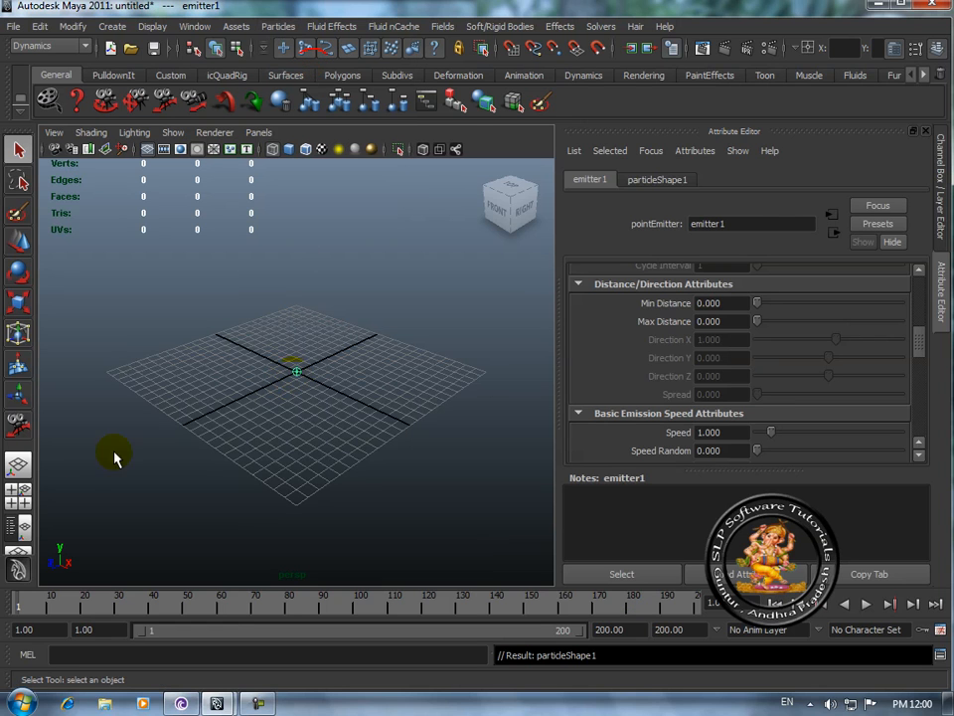
left_click(18, 524)
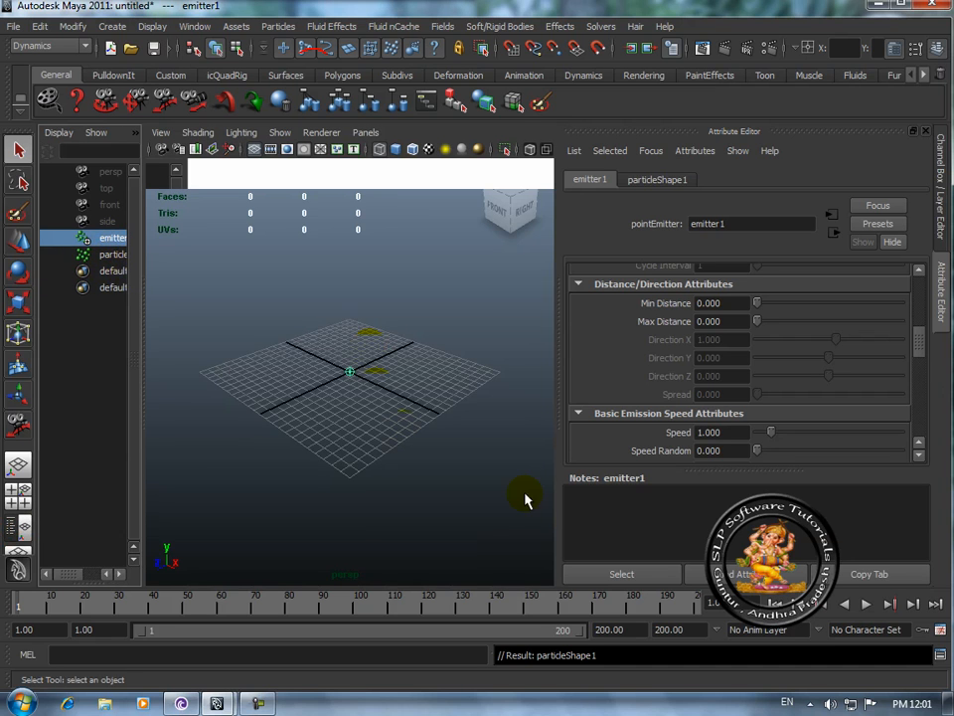
Step: Play the simulation to examine the emitter's default emission, stop around frame 132 and select the emitted particles
left_click(868, 605)
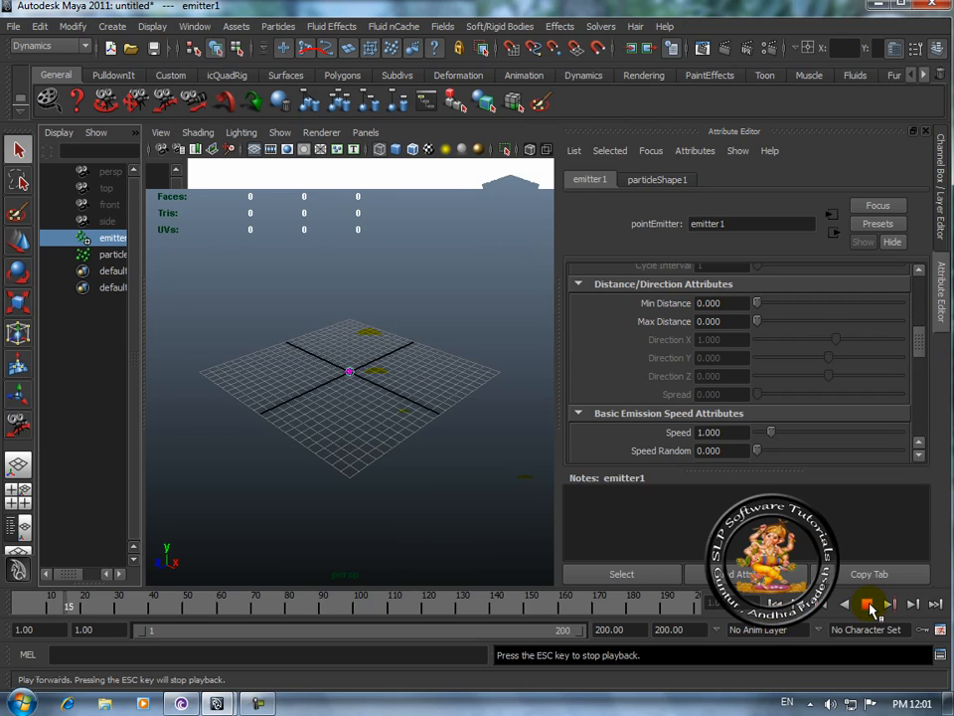
scroll(392, 471, "up", 4)
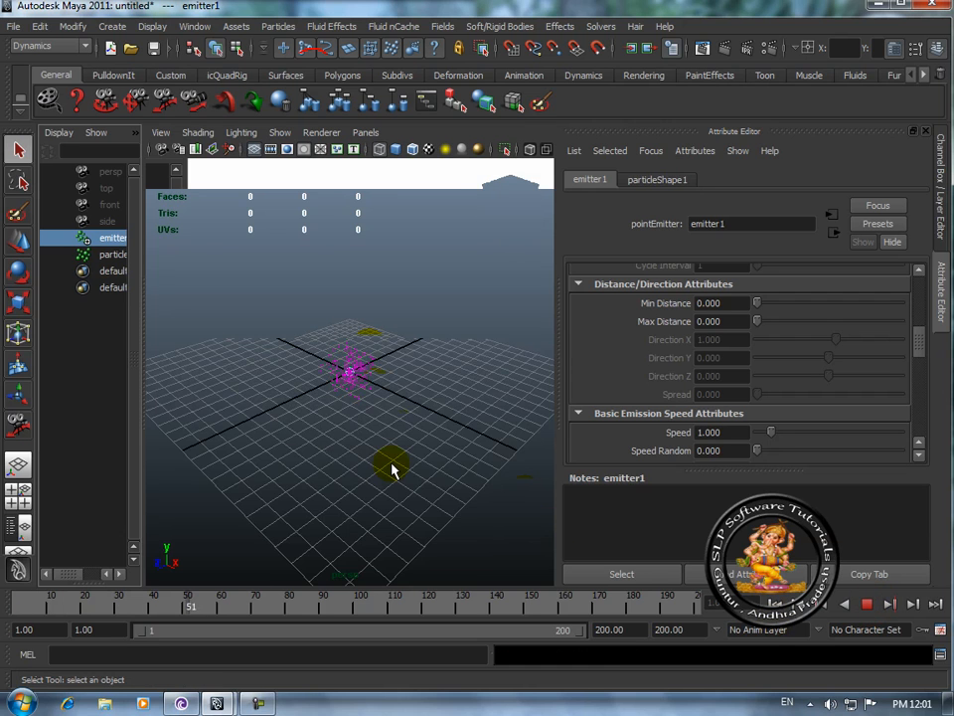
scroll(392, 471, "down", 4)
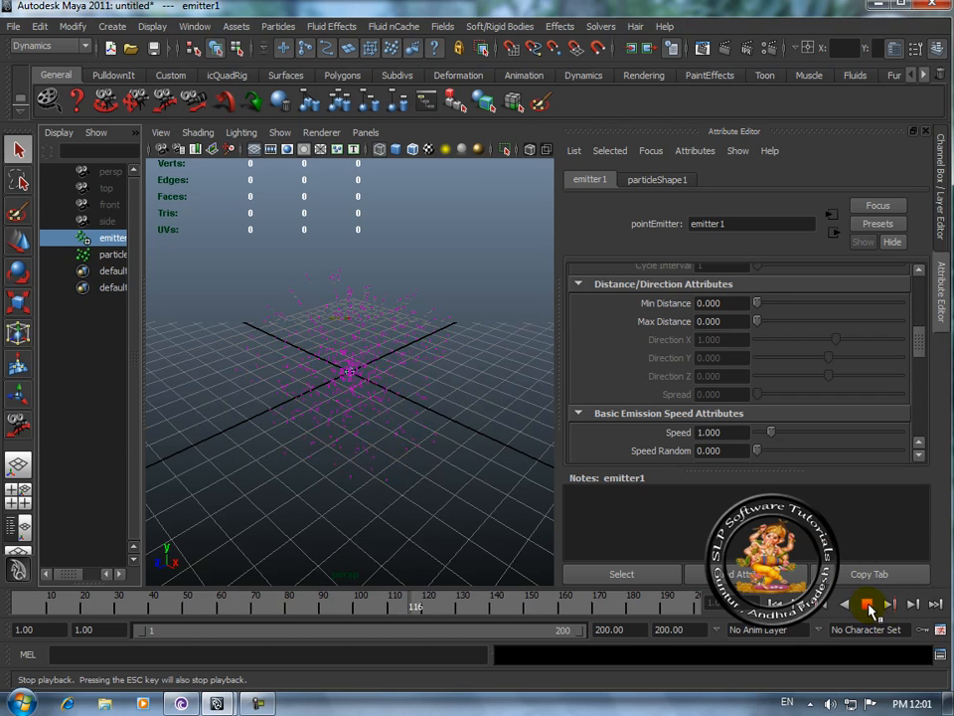
left_click(867, 607)
left_click(399, 352)
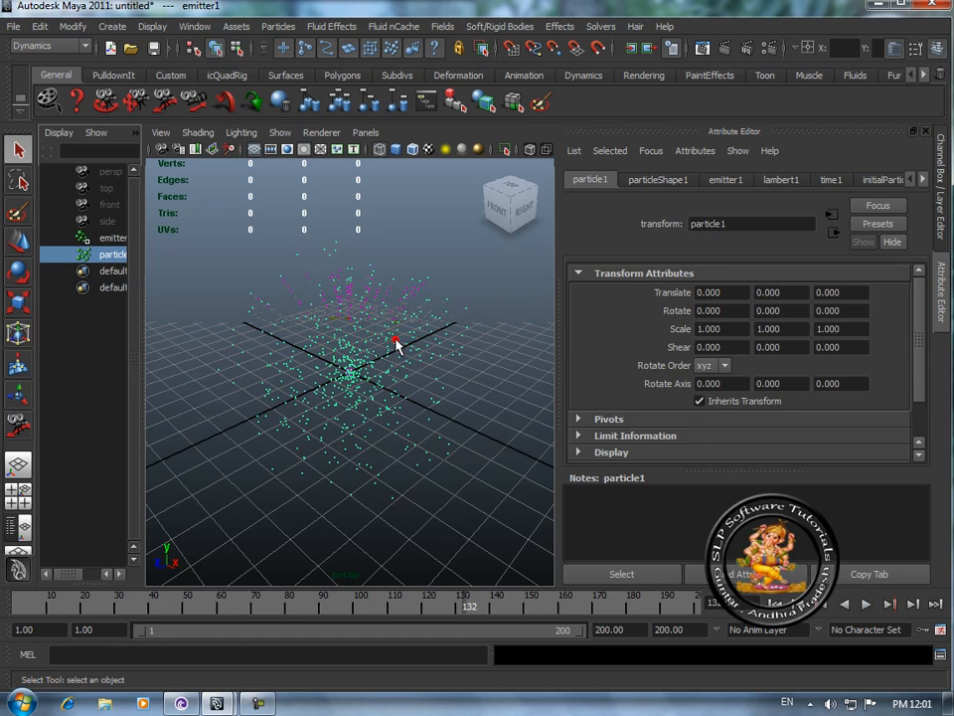
Step: Change emitter1's emitter type to Directional, replay the simulation from frame 1 and stop around frame 56
left_click(727, 180)
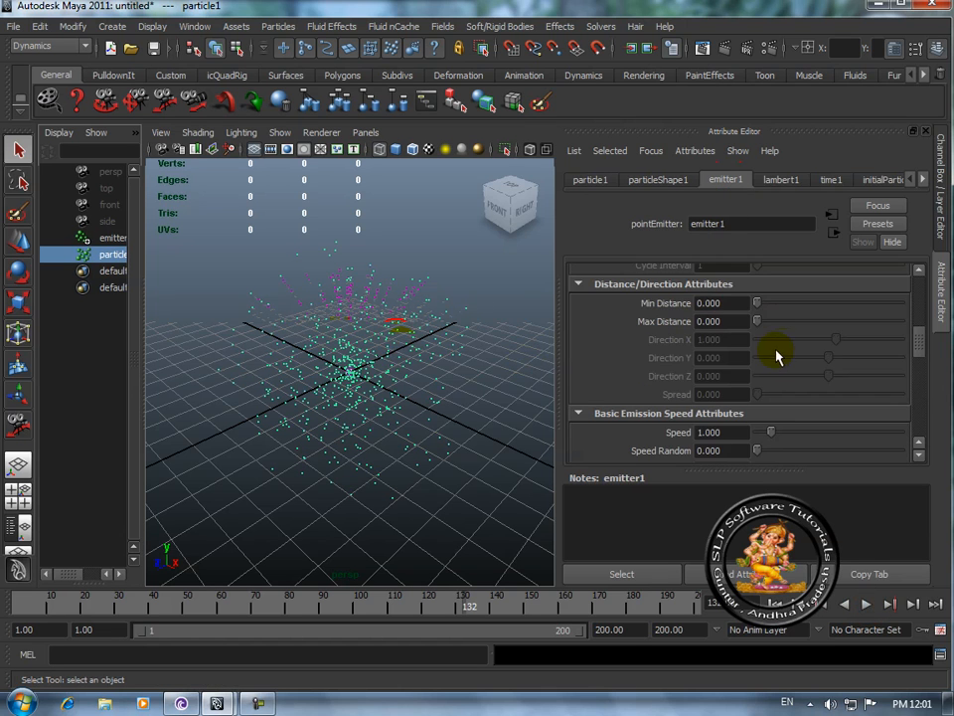
scroll(784, 364, "up", 3)
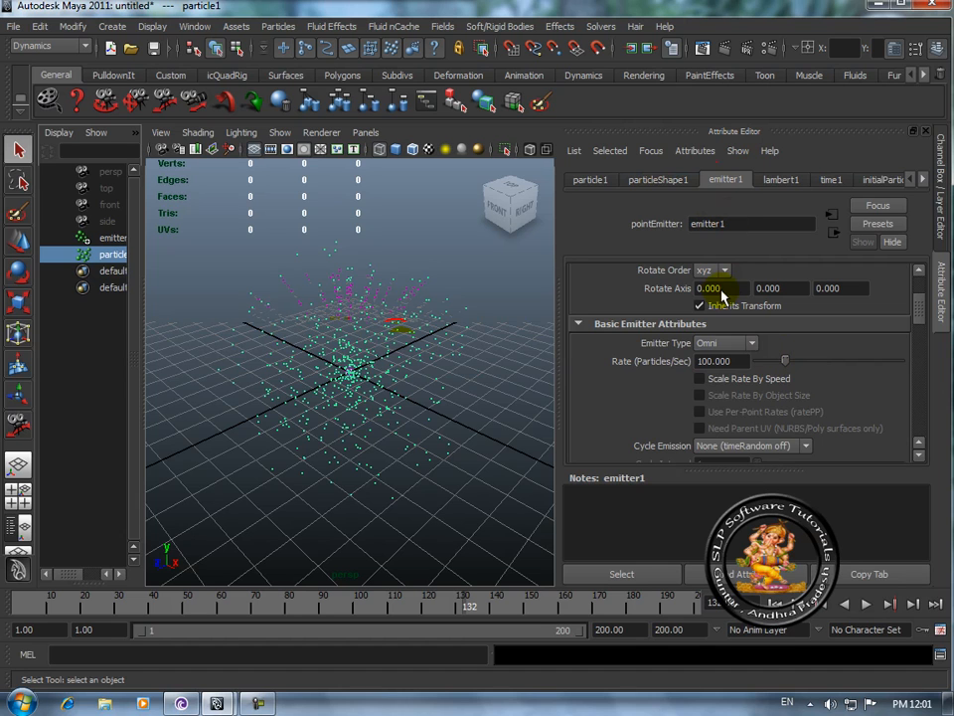
left_click(753, 343)
left_click(735, 359)
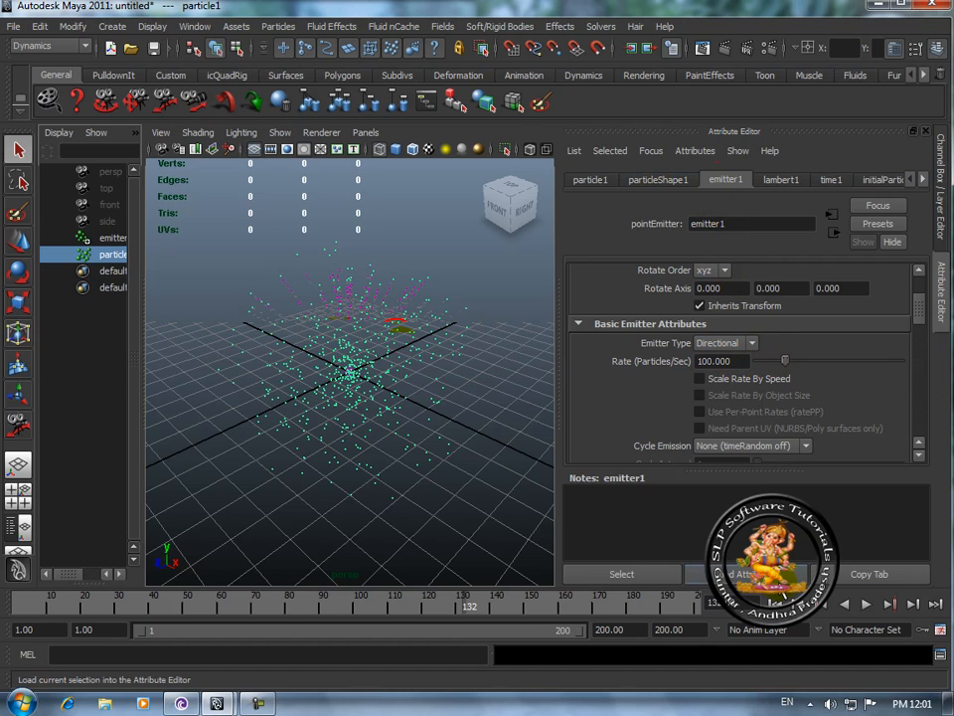
left_click(774, 604)
left_click(866, 603)
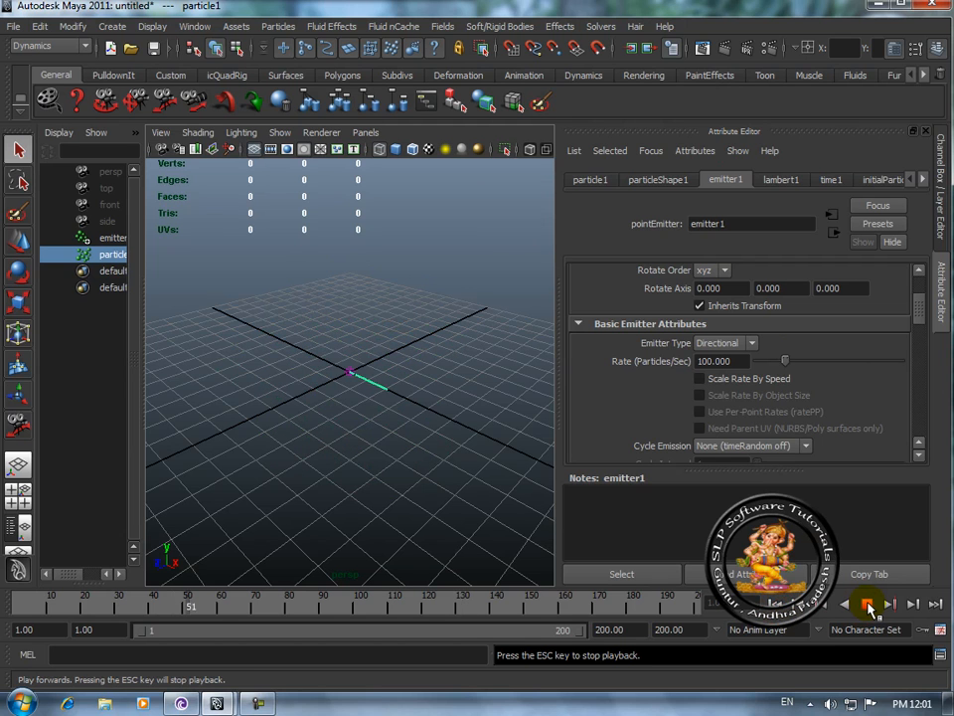
left_click(868, 604)
Step: Set emitter1's Direction X to 0 and Direction Y to 1, replay the simulation from frame 1 and stop around frame 72
left_click_drag(916, 304, 922, 343)
left_click_drag(725, 353, 693, 356)
key("Tab")
type("1")
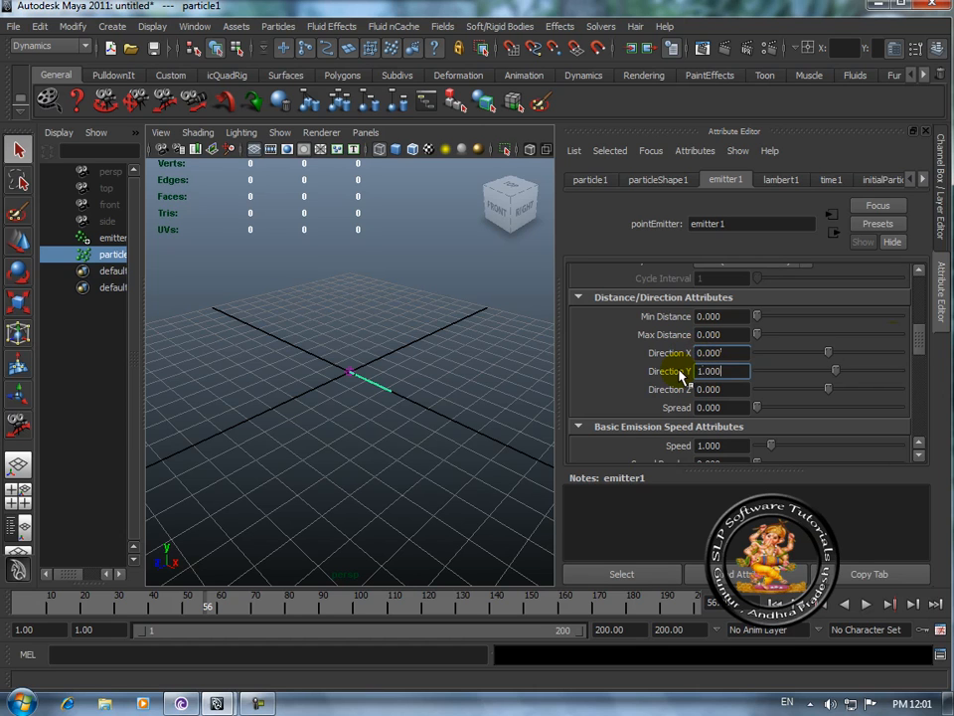
left_click(775, 604)
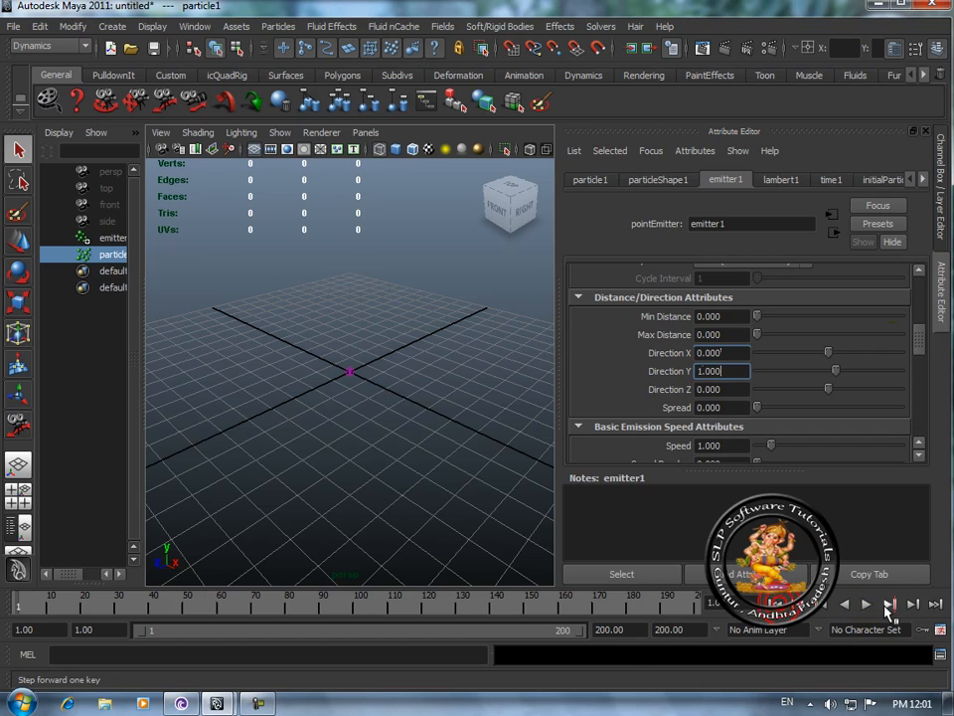
left_click(866, 604)
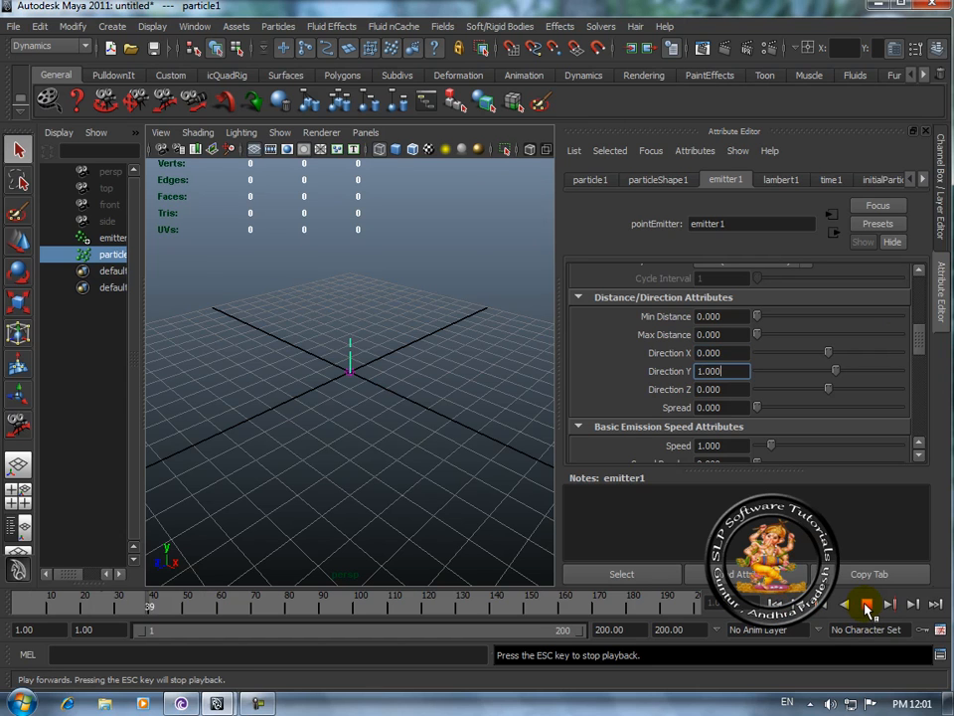
left_click(868, 605)
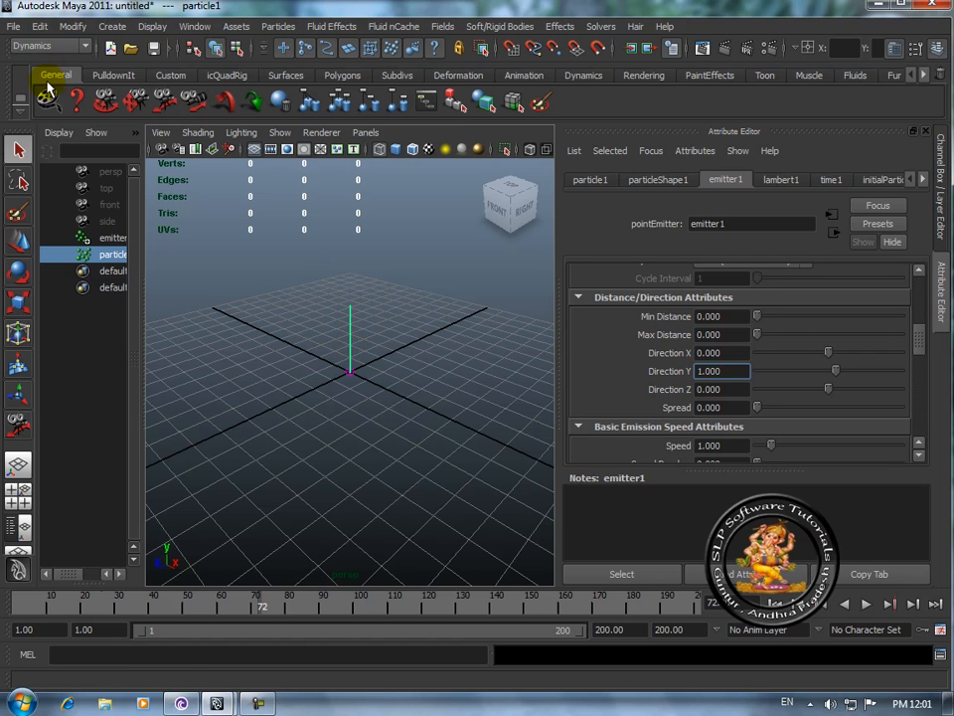
Step: Discard the directional emitter scene for a new empty one and extend its playback range to 200 frames
left_click(13, 27)
left_click(31, 50)
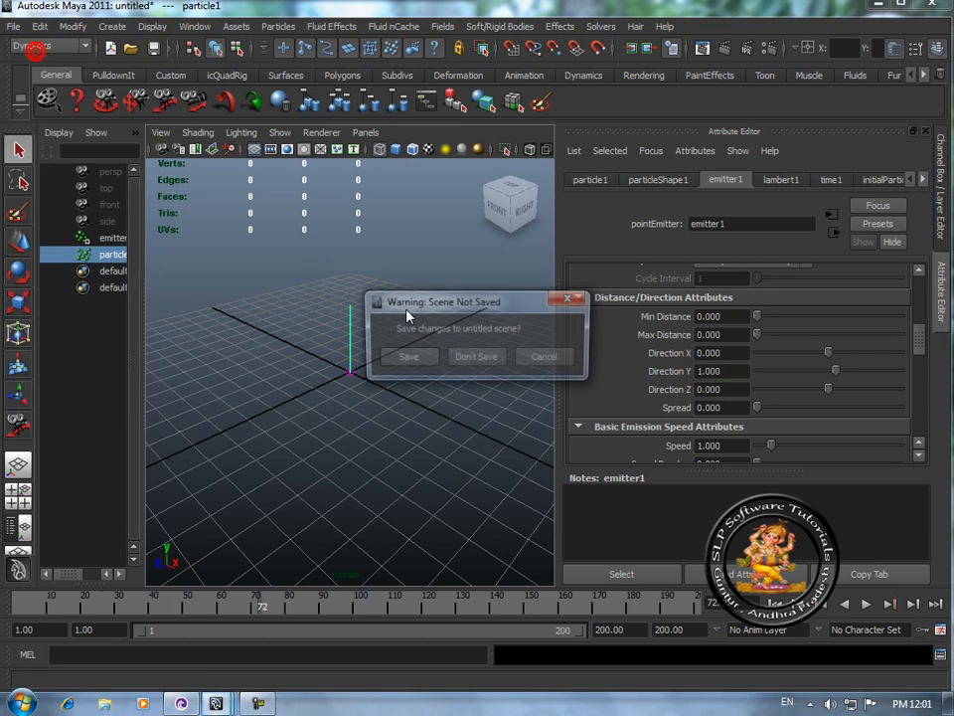
left_click(475, 358)
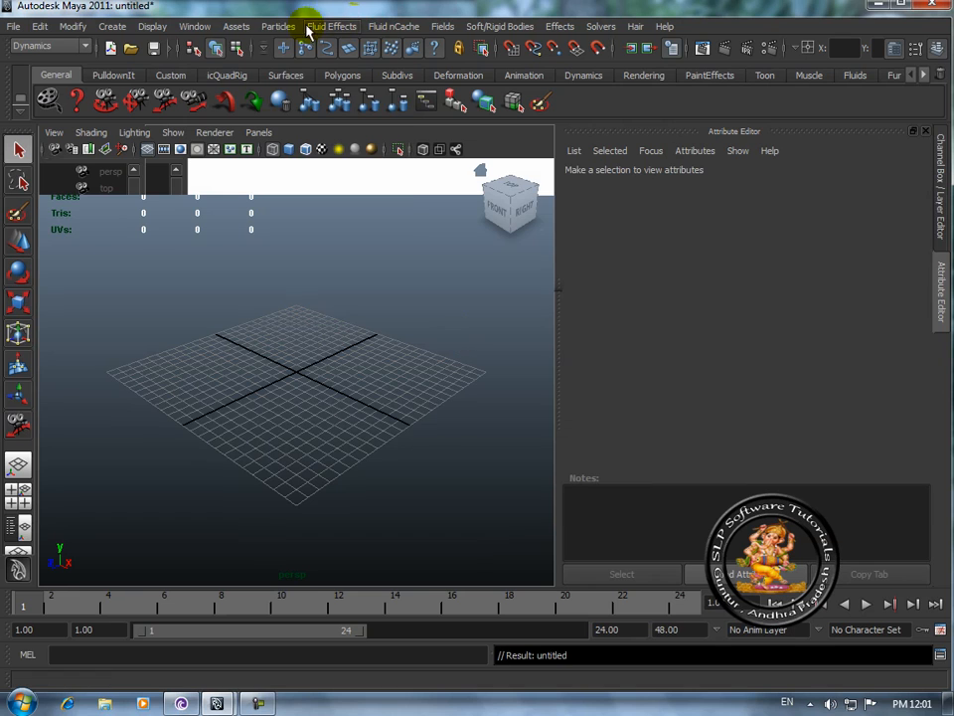
left_click(280, 27)
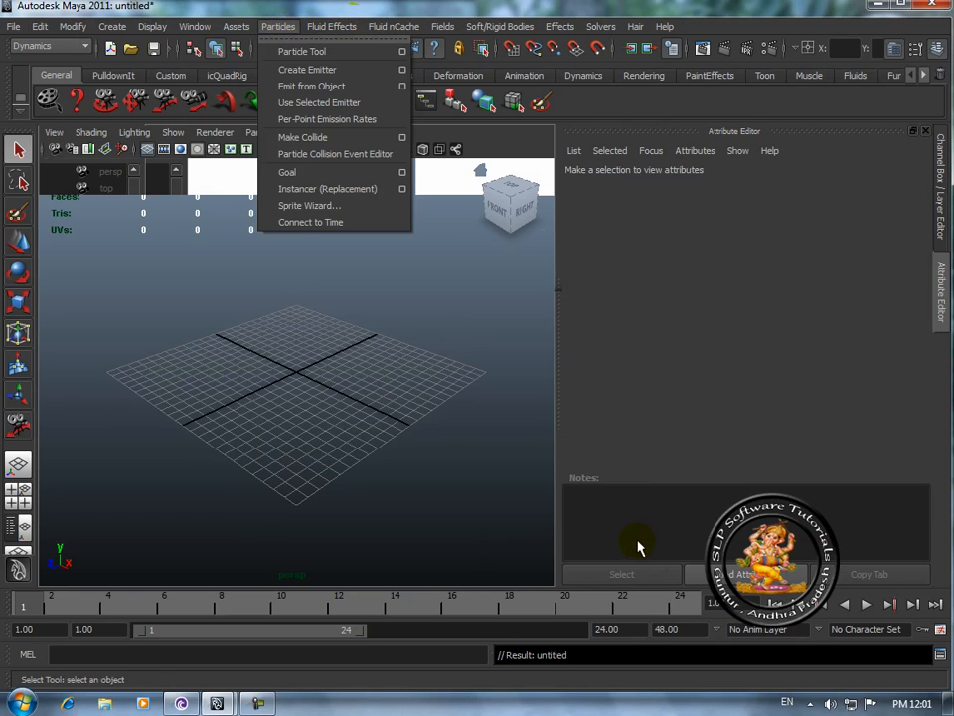
left_click(628, 630)
type("20")
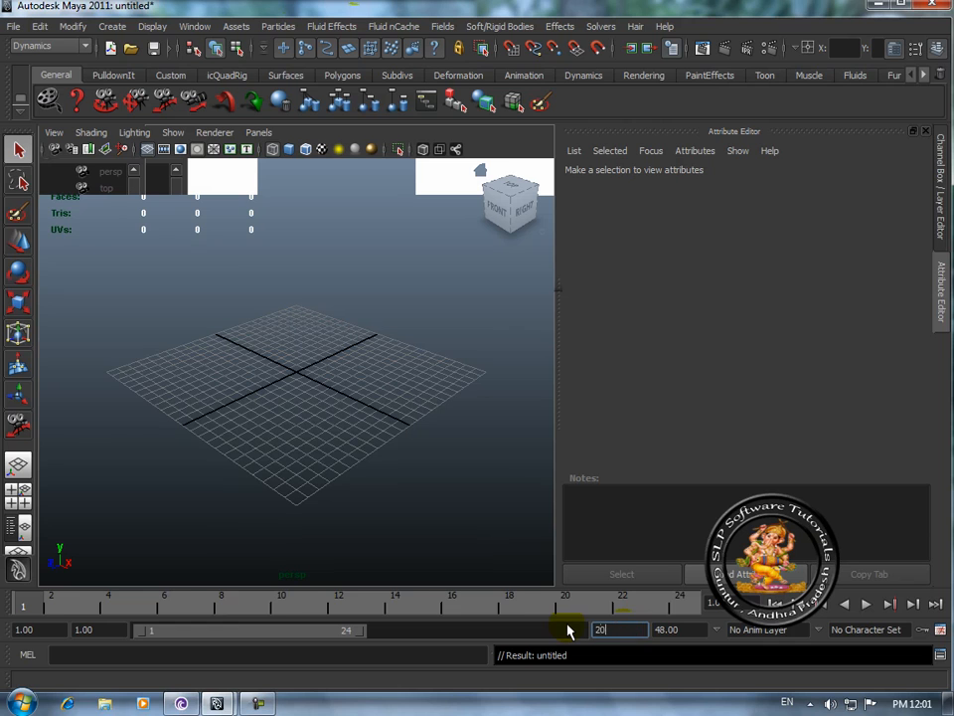
type("0")
key("Return")
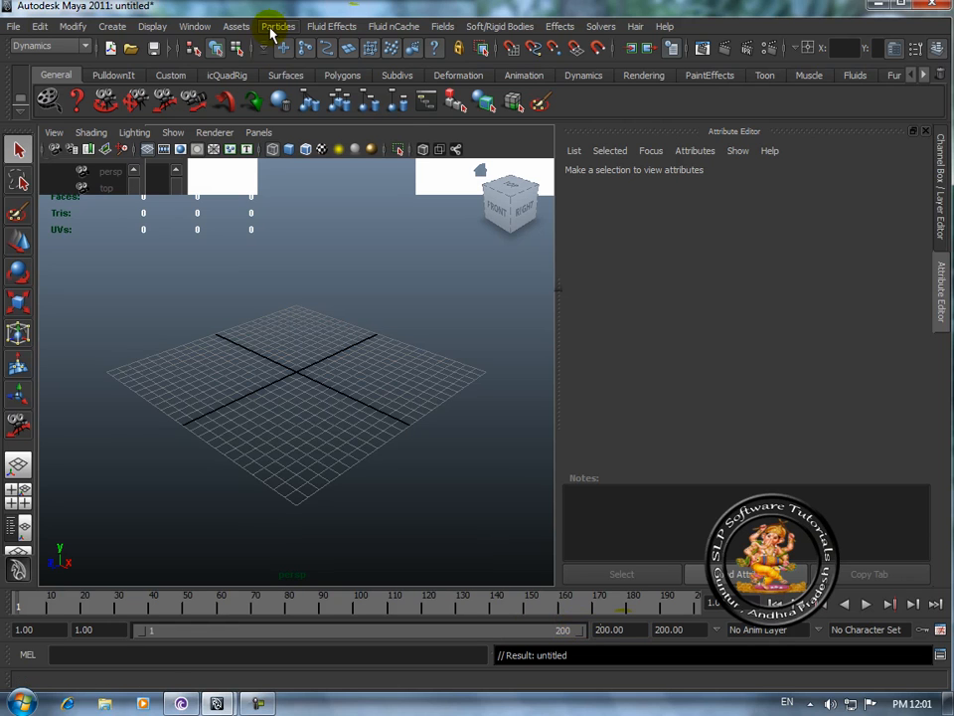
Step: Activate the Particle Tool, reset its settings to the defaults and close the tool settings
left_click(277, 26)
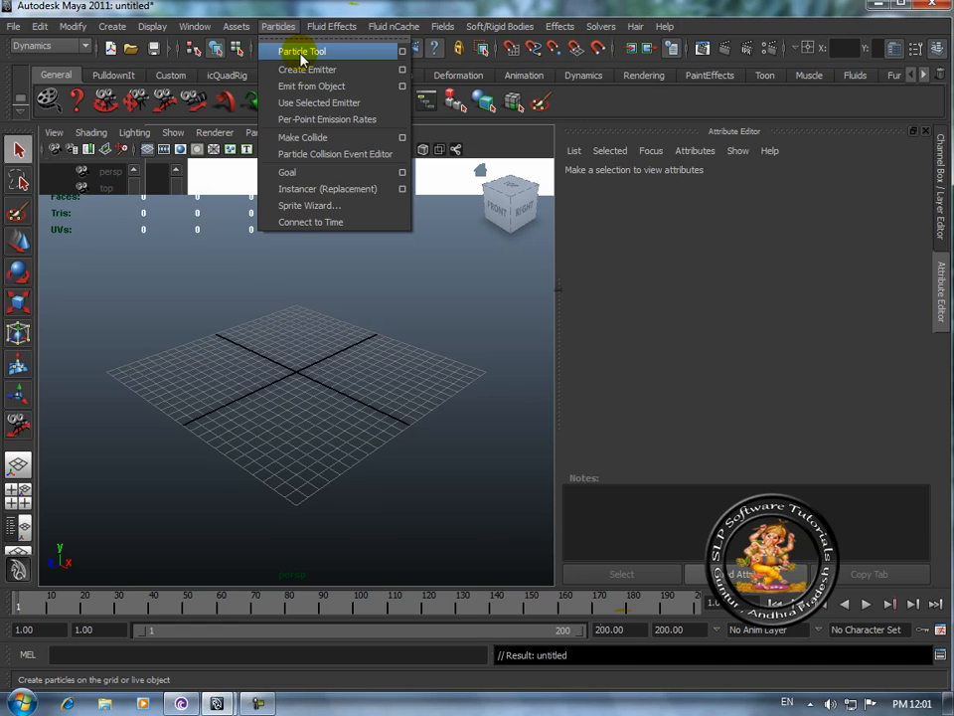
left_click(403, 52)
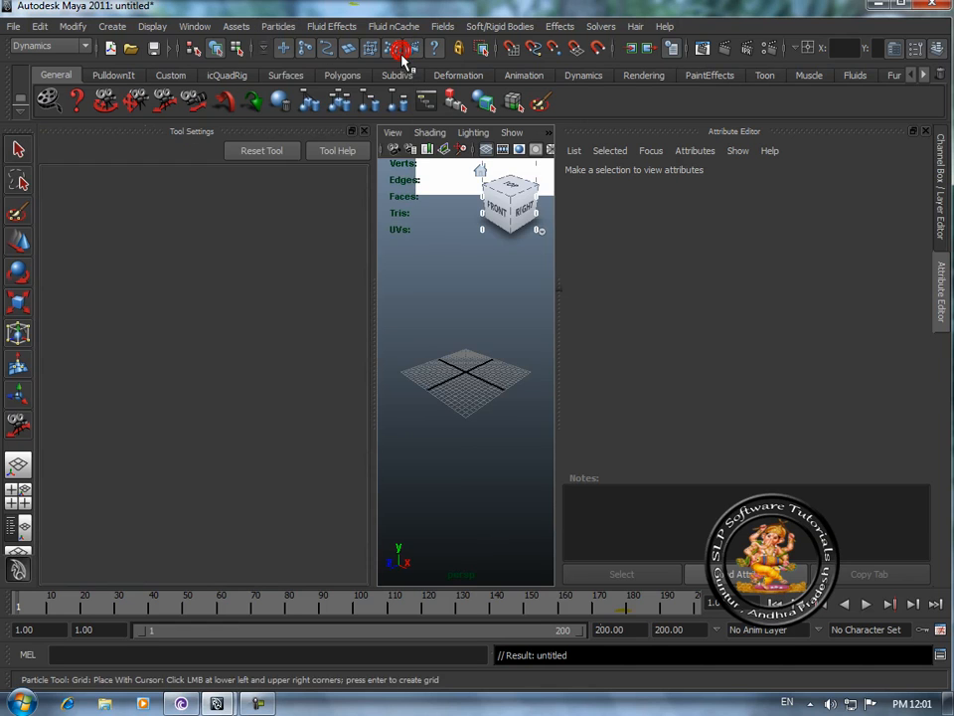
left_click(261, 152)
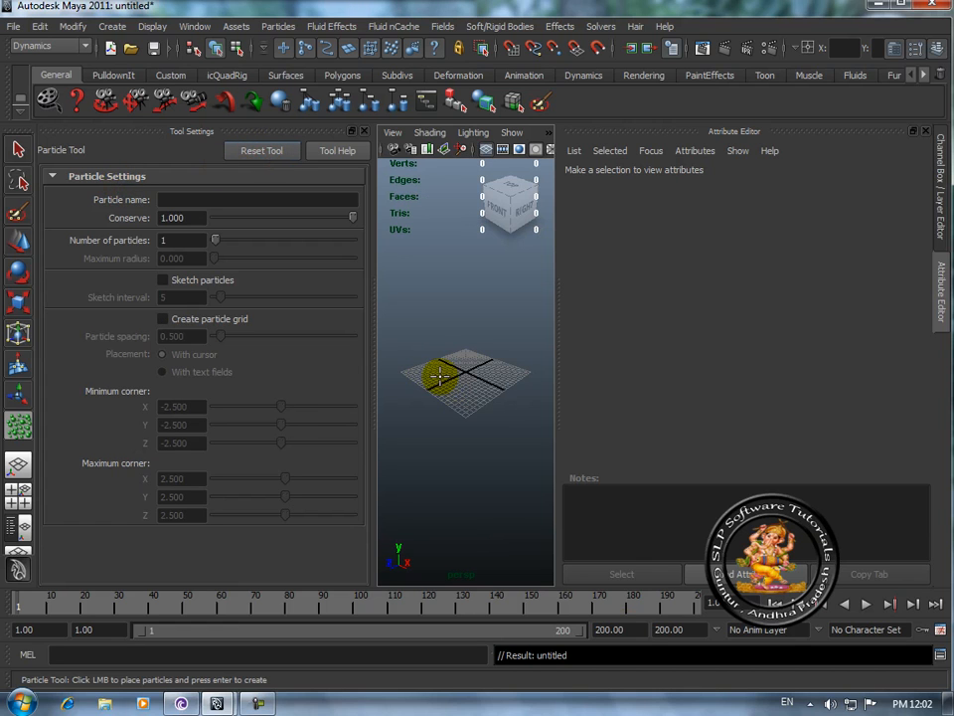
left_click(367, 132)
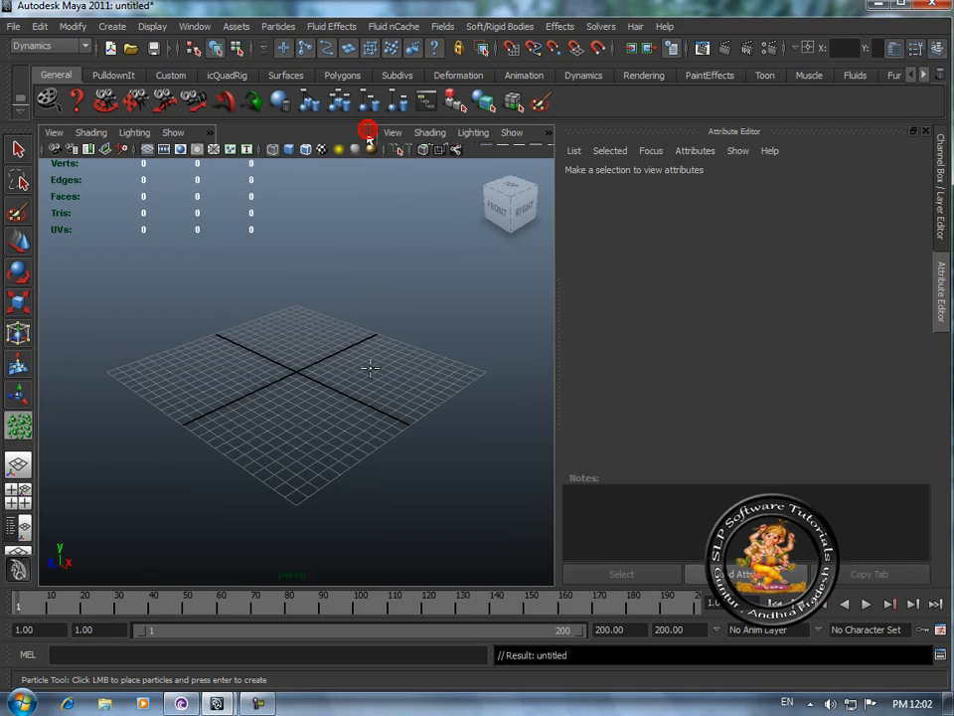
Step: Place about 14 single particles scattered across the ground grid and create them as one particle object
left_click(119, 370)
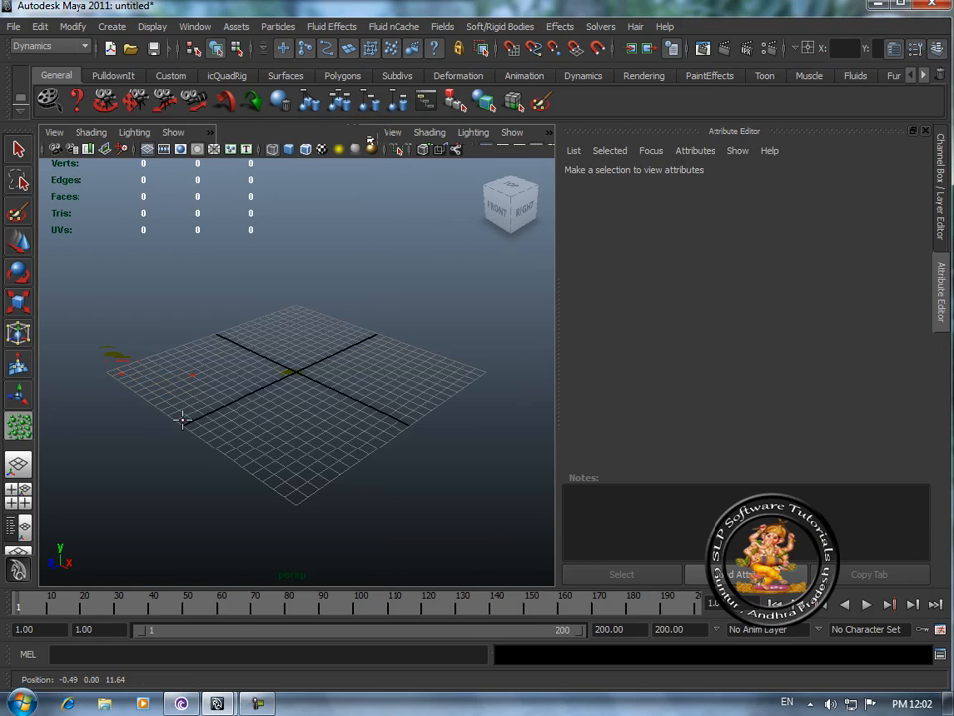
left_click(261, 374)
left_click(285, 433)
left_click(350, 386)
left_click(406, 375)
left_click(304, 329)
left_click(331, 394)
left_click(267, 403)
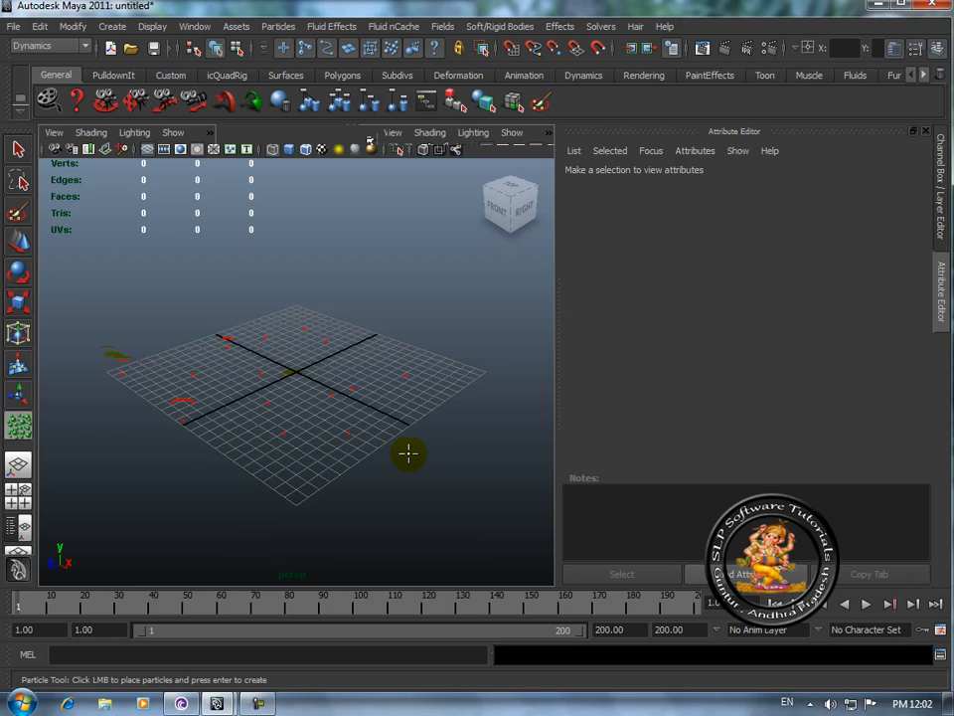
key("Return")
scroll(408, 458, "up", 2)
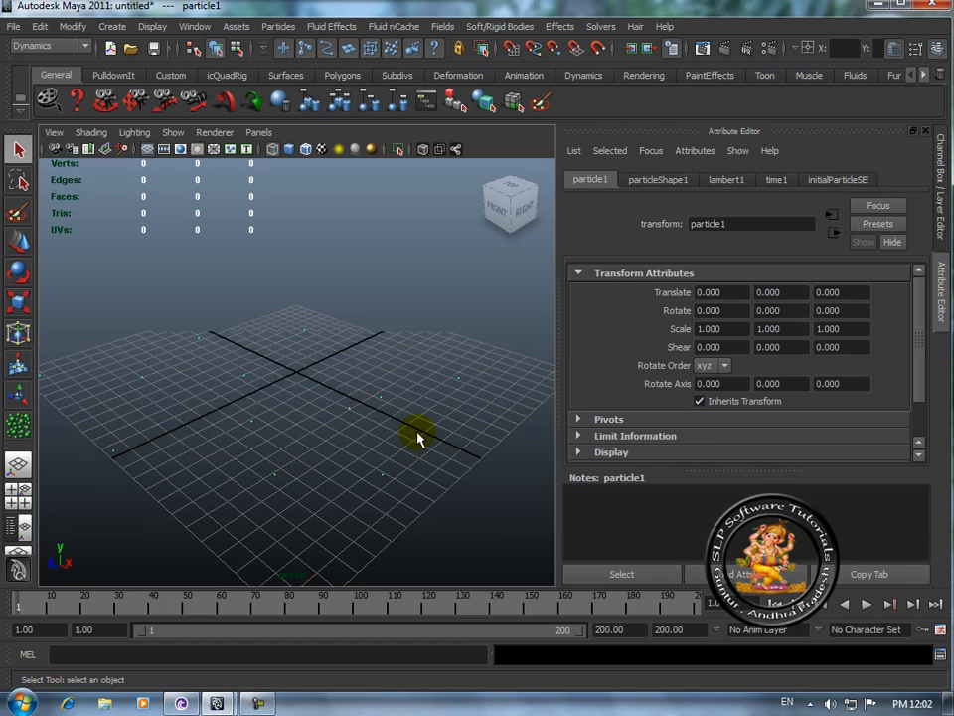
Step: Create a particle grid with 0.5 spacing, placed with the cursor to cover the front quadrant of the ground grid
left_click(287, 27)
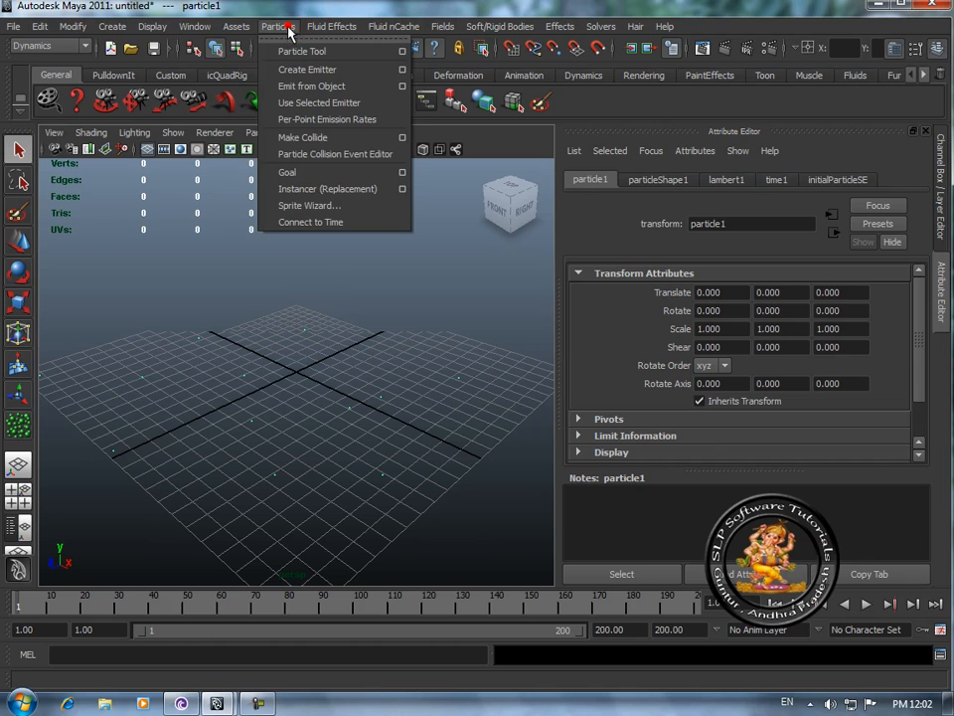
left_click(402, 52)
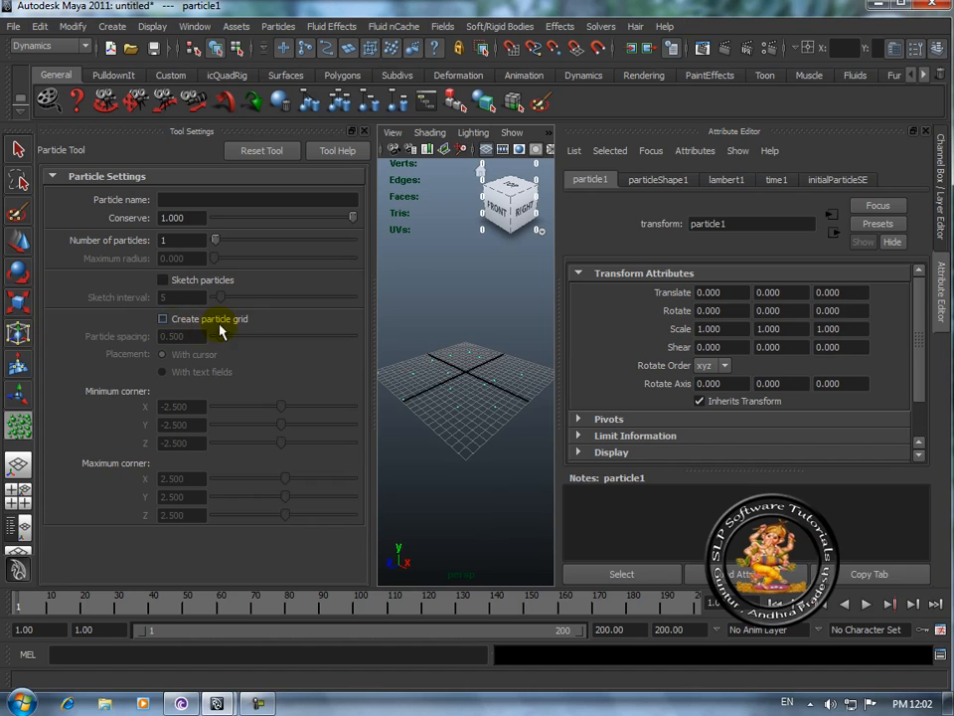
left_click(164, 320)
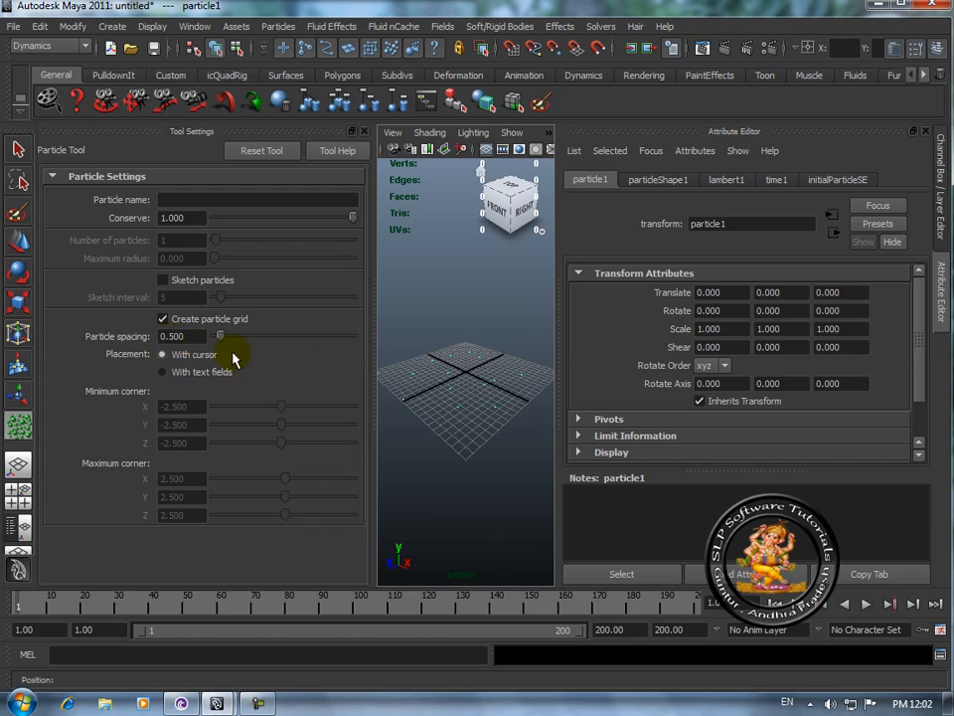
scroll(427, 418, "up", 3)
scroll(427, 418, "down", 3)
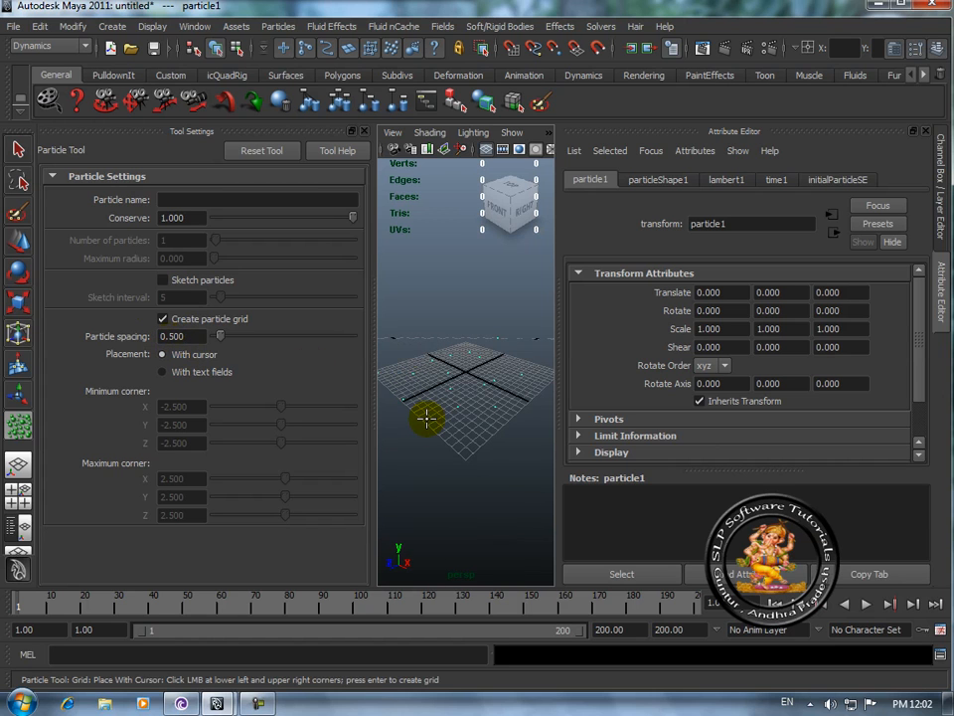
left_click(526, 401)
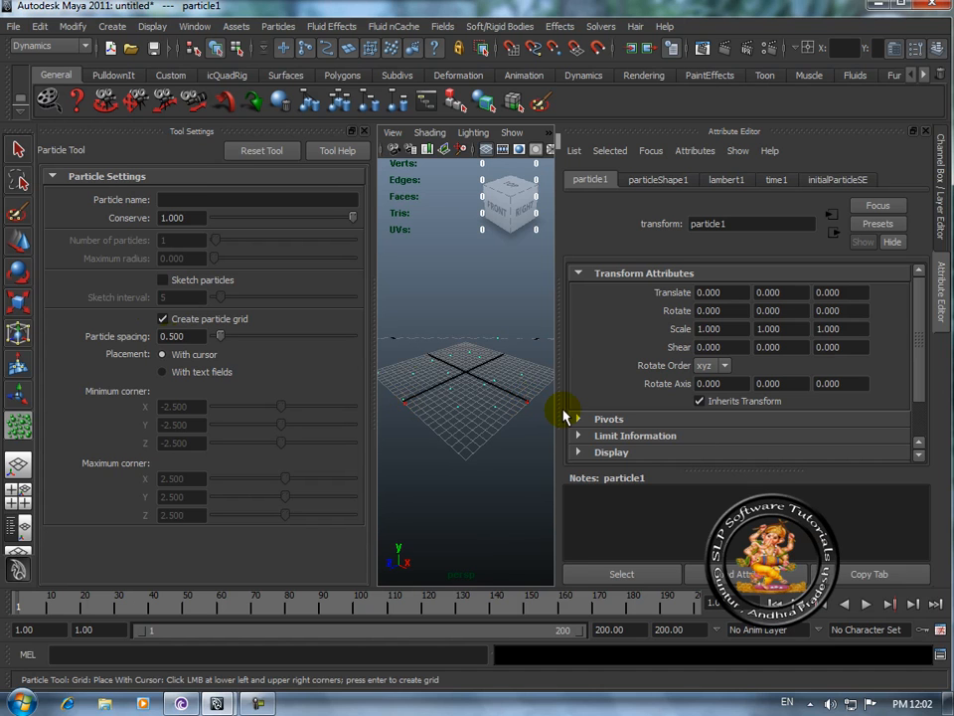
key("Return")
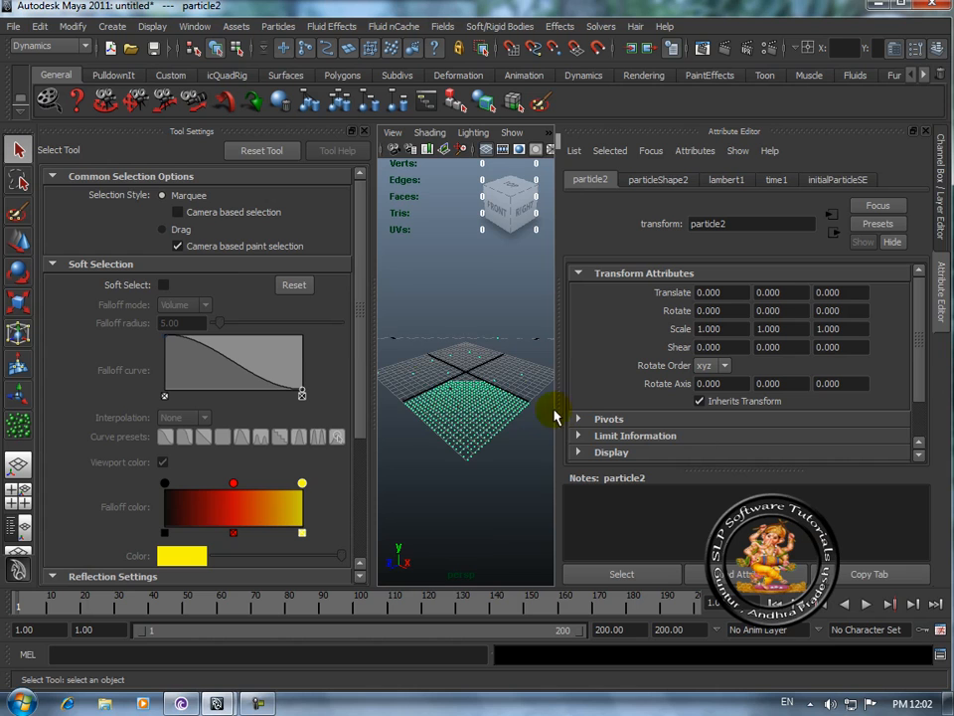
scroll(475, 448, "up", 3)
scroll(476, 449, "down", 3)
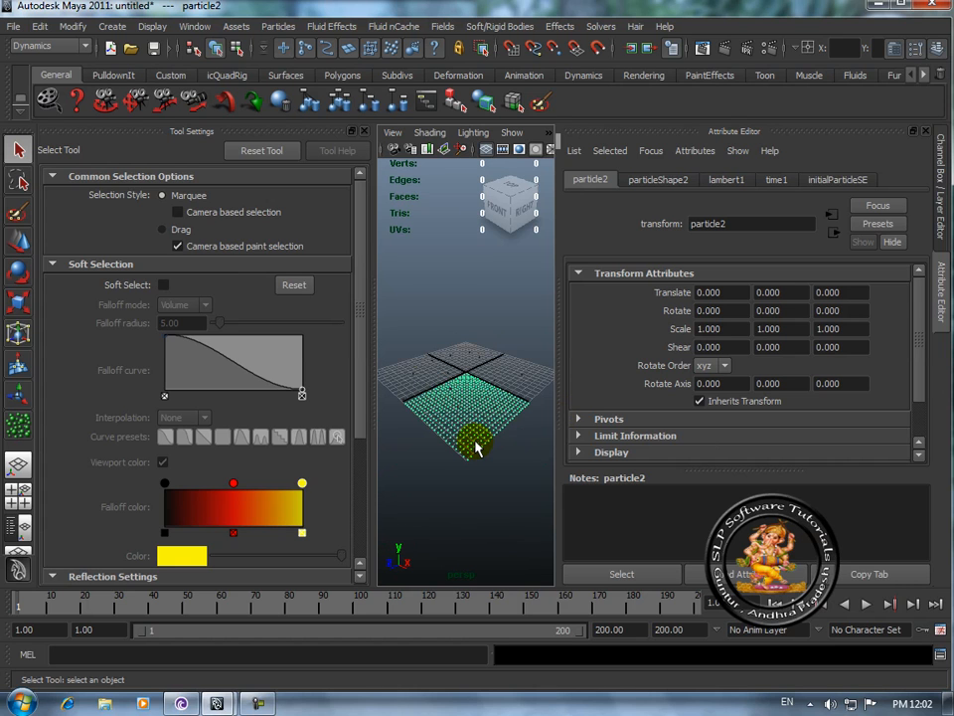